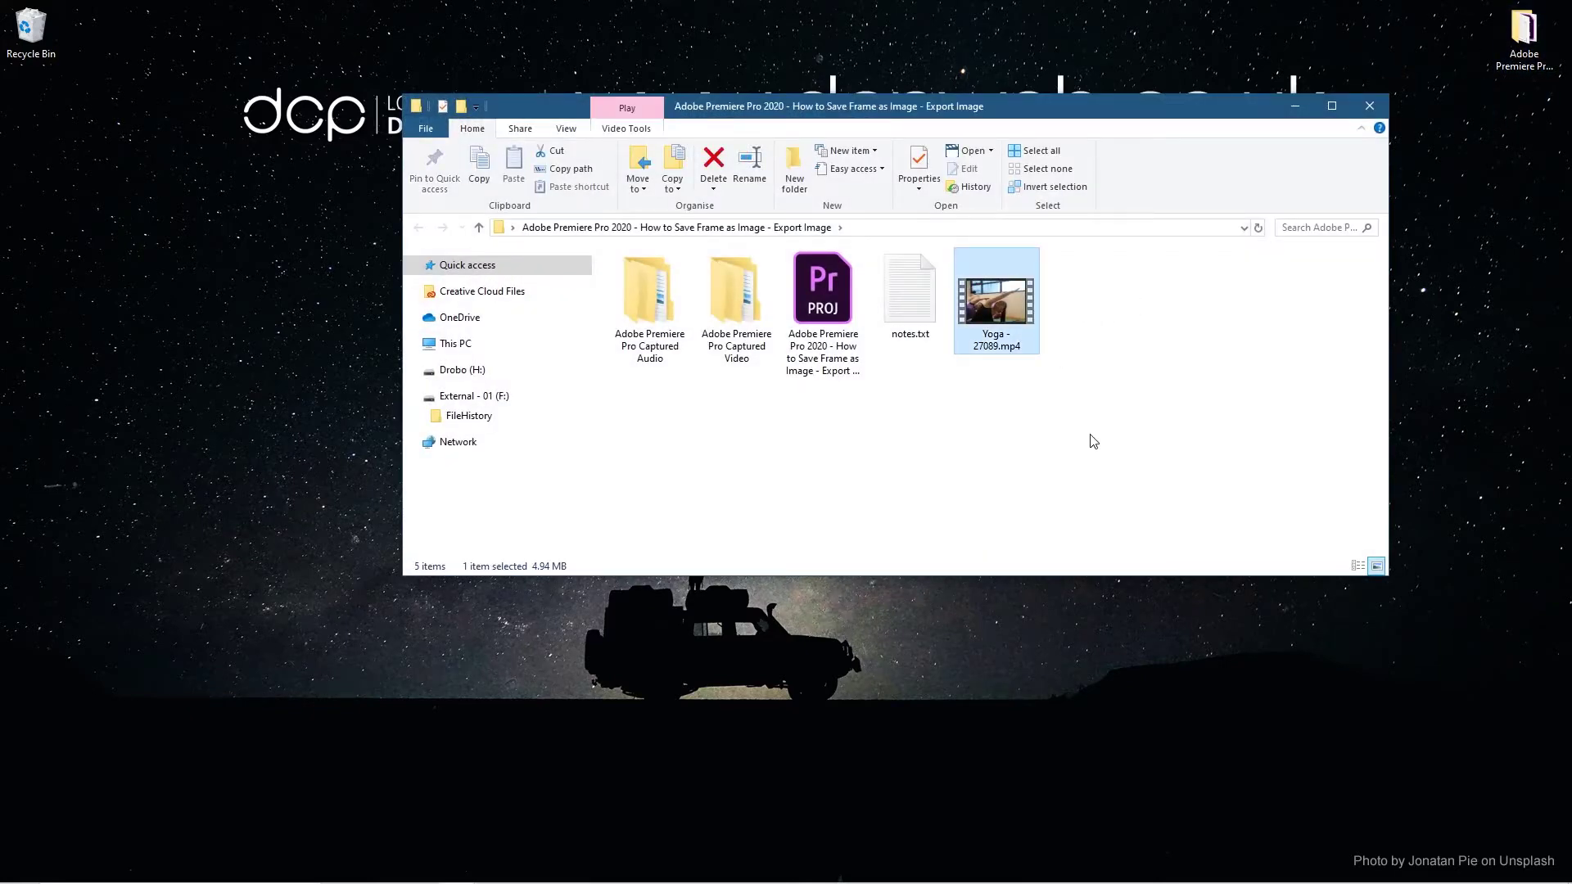
- Add Yoga - 27089.mp4 to the empty timeline and zoom so the clip fills it
mouse_move(870, 880)
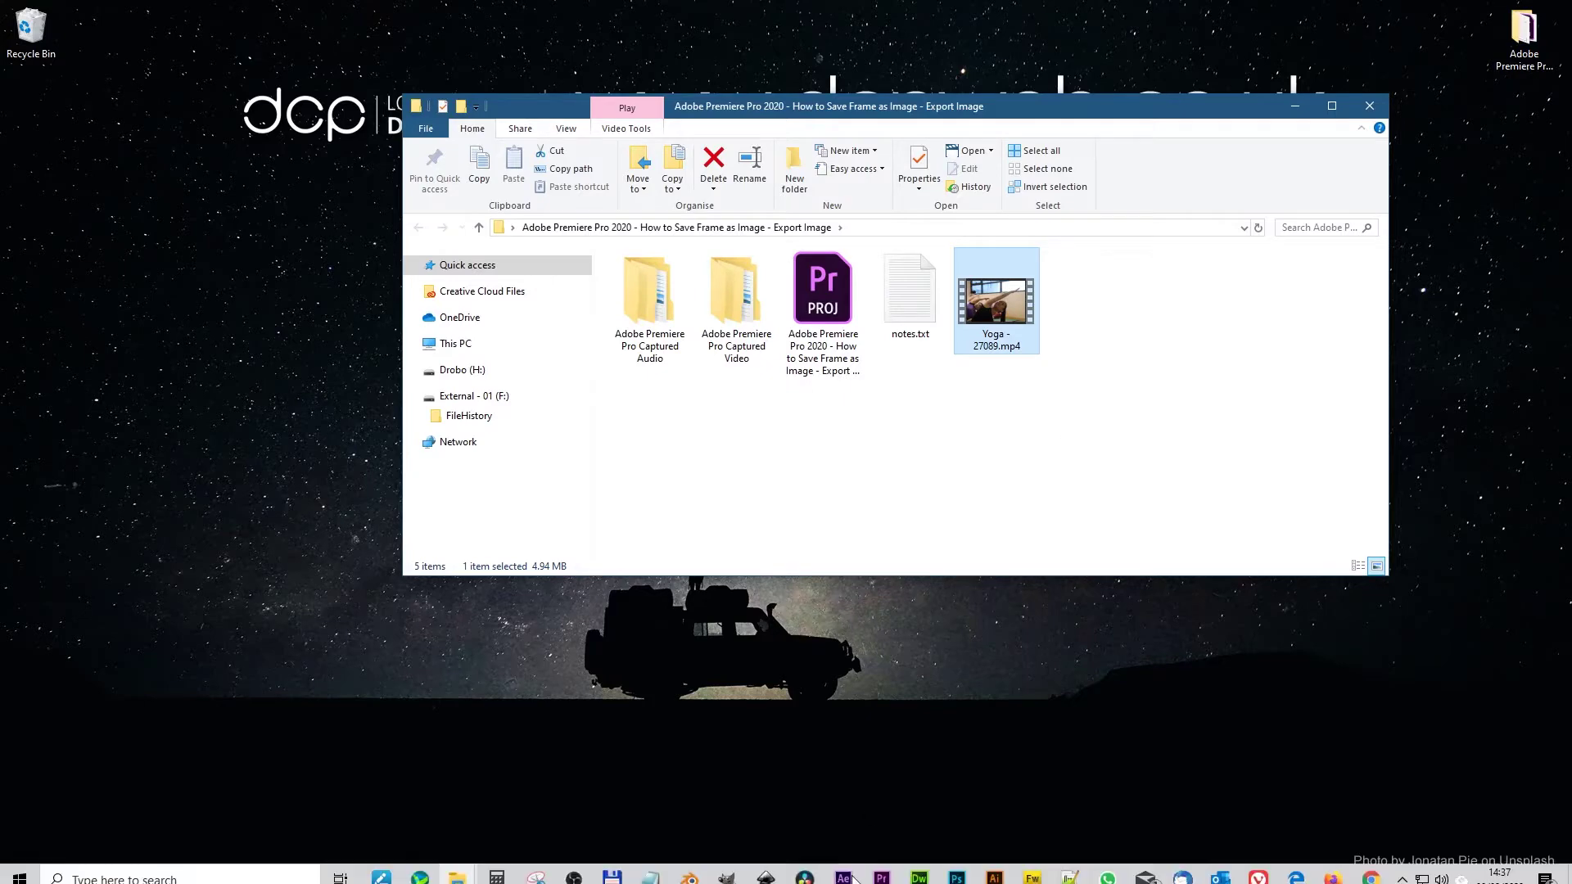
left_click(880, 869)
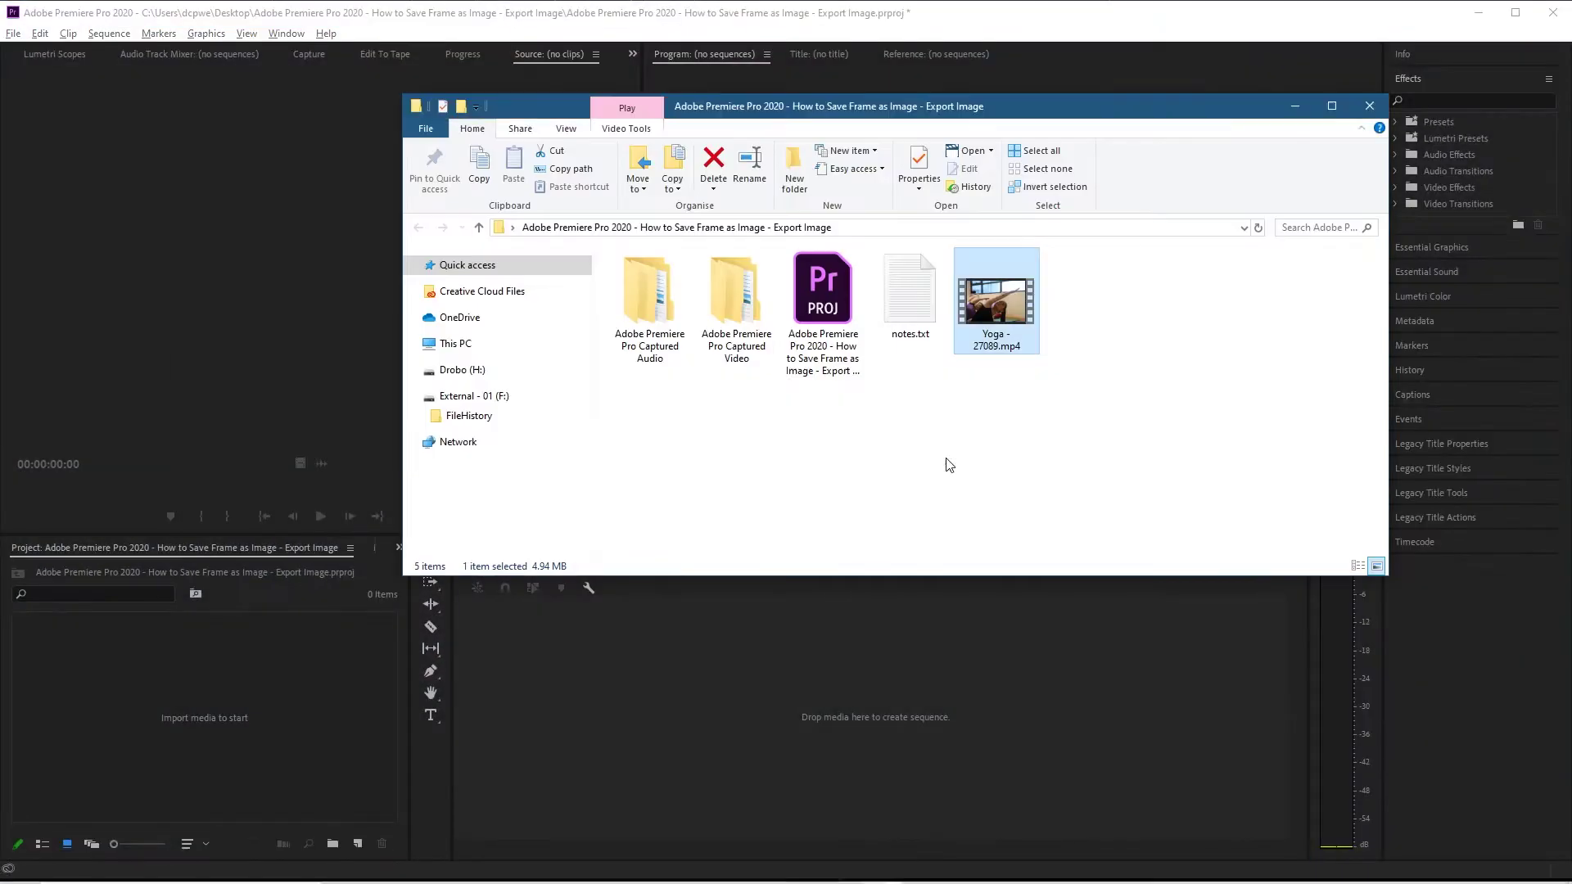
left_click_drag(990, 323, 574, 761)
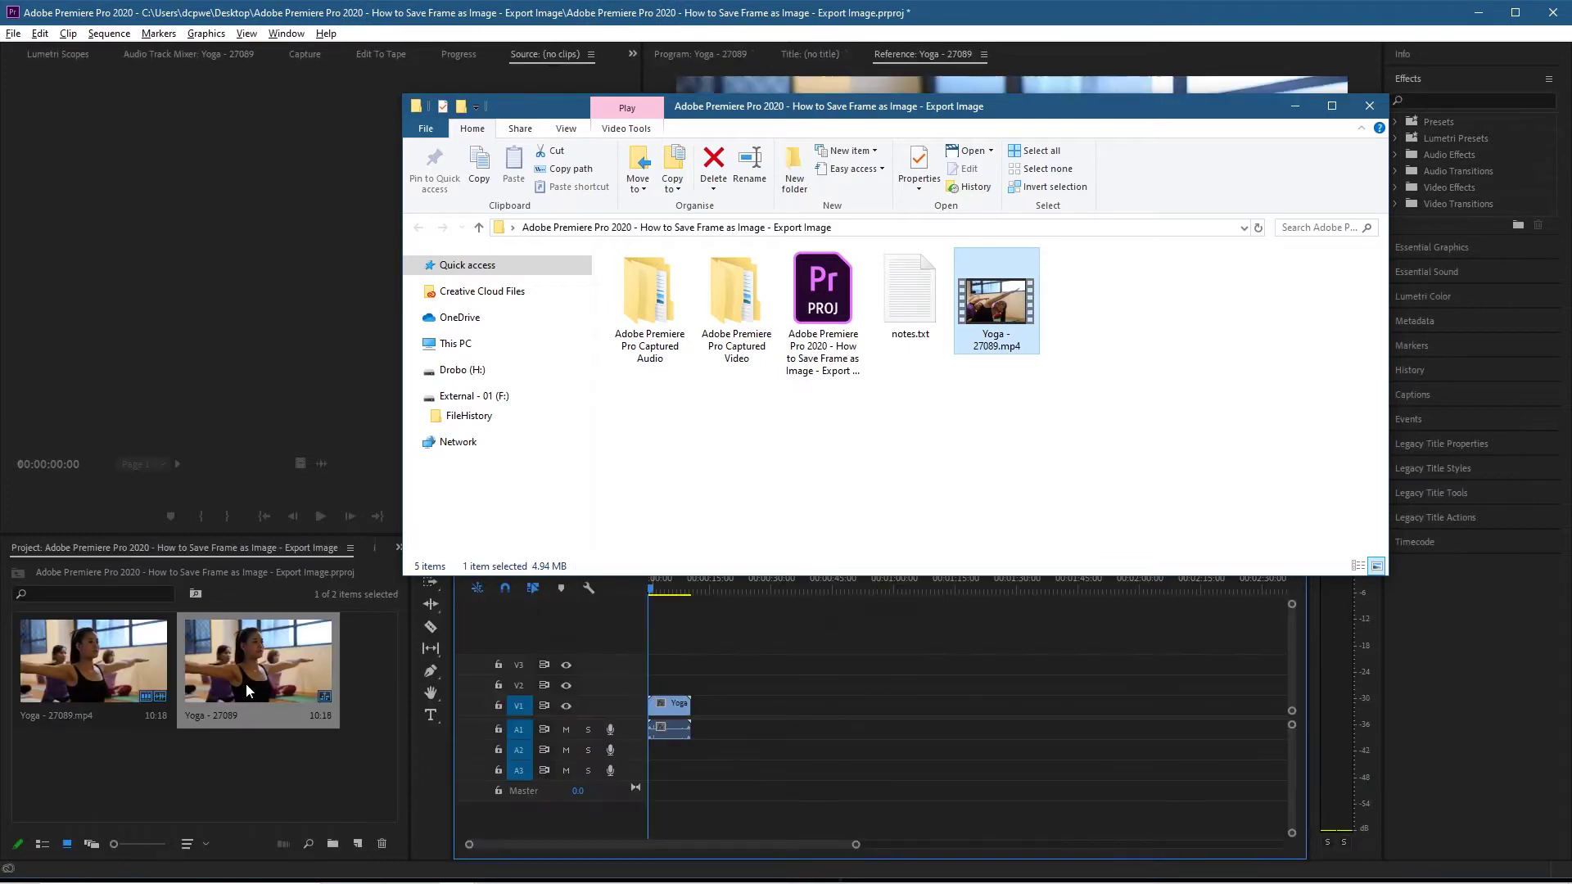
left_click(109, 765)
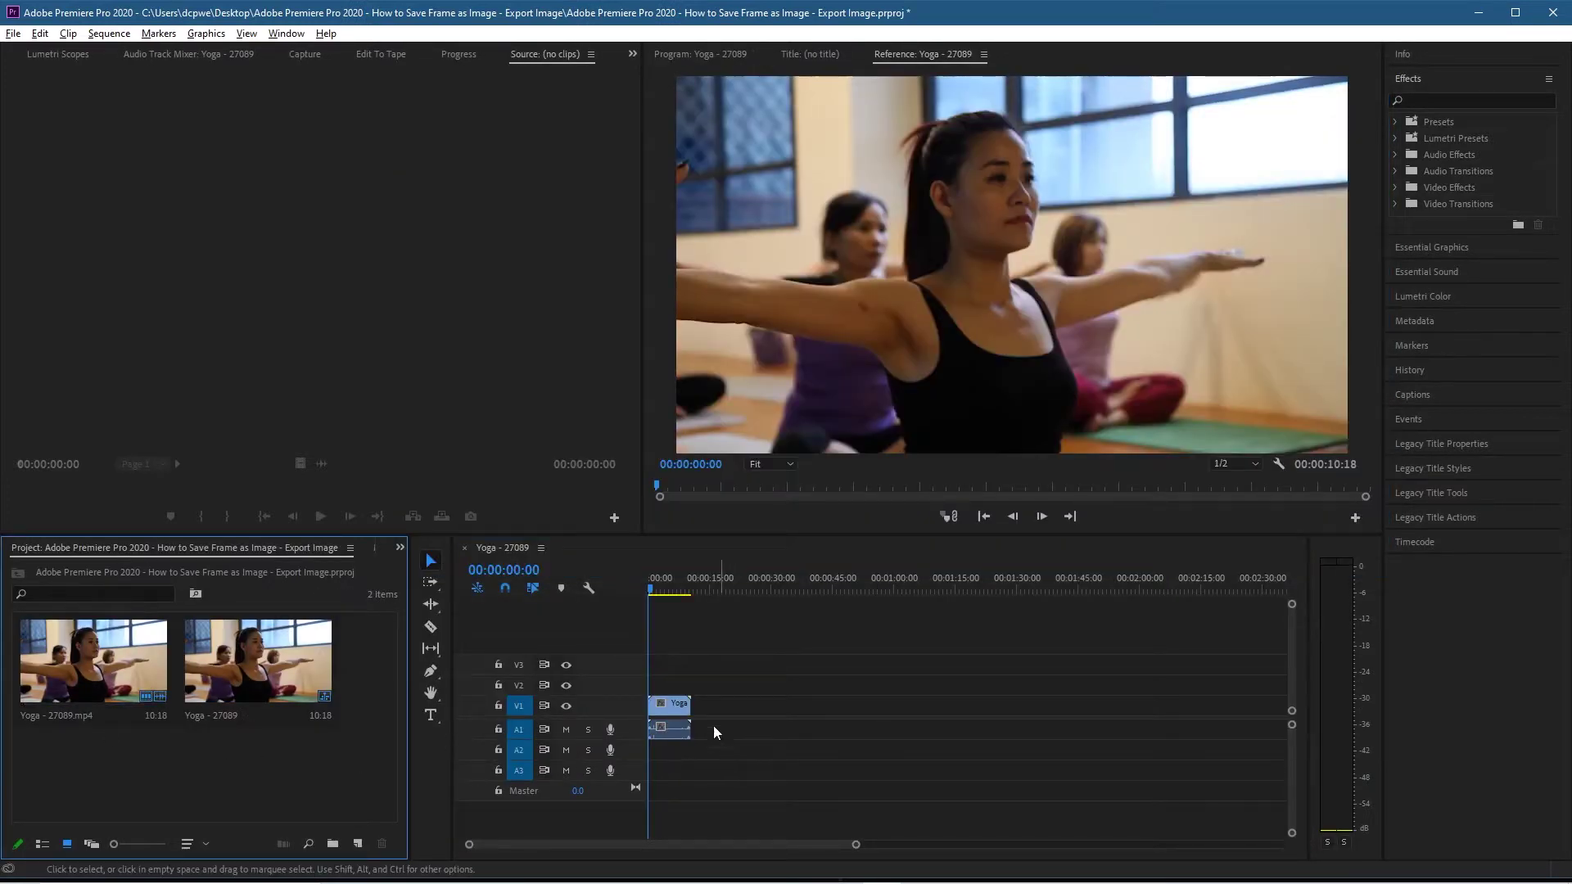
left_click_drag(856, 846, 704, 866)
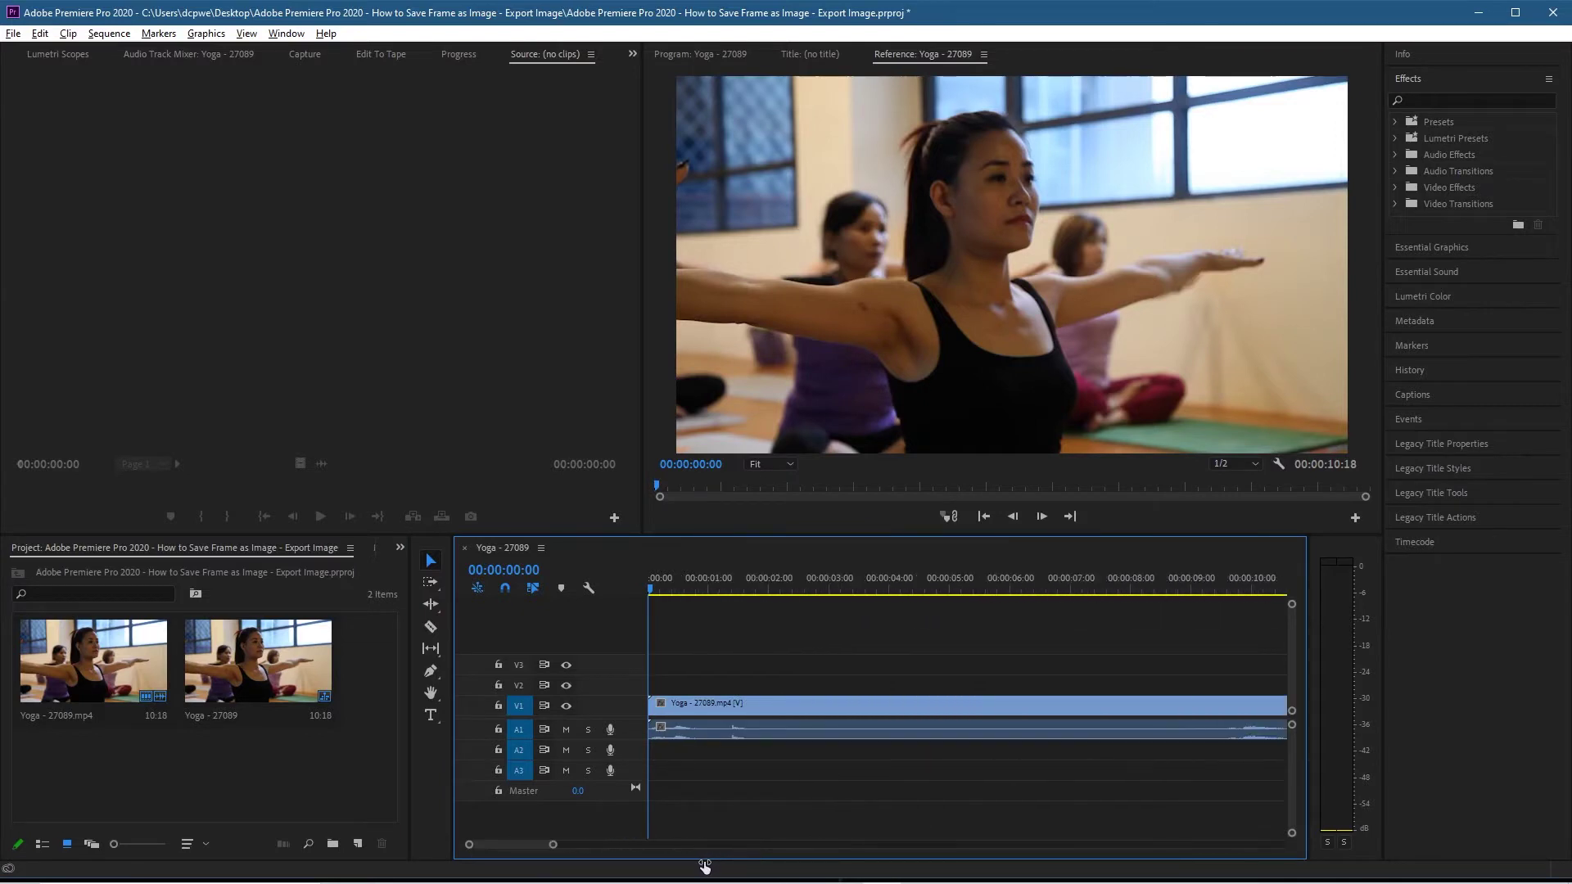
- Unlink the clip, delete its A1 audio, and move the playhead to 00:00:04:23
left_click(817, 735)
right_click(808, 730)
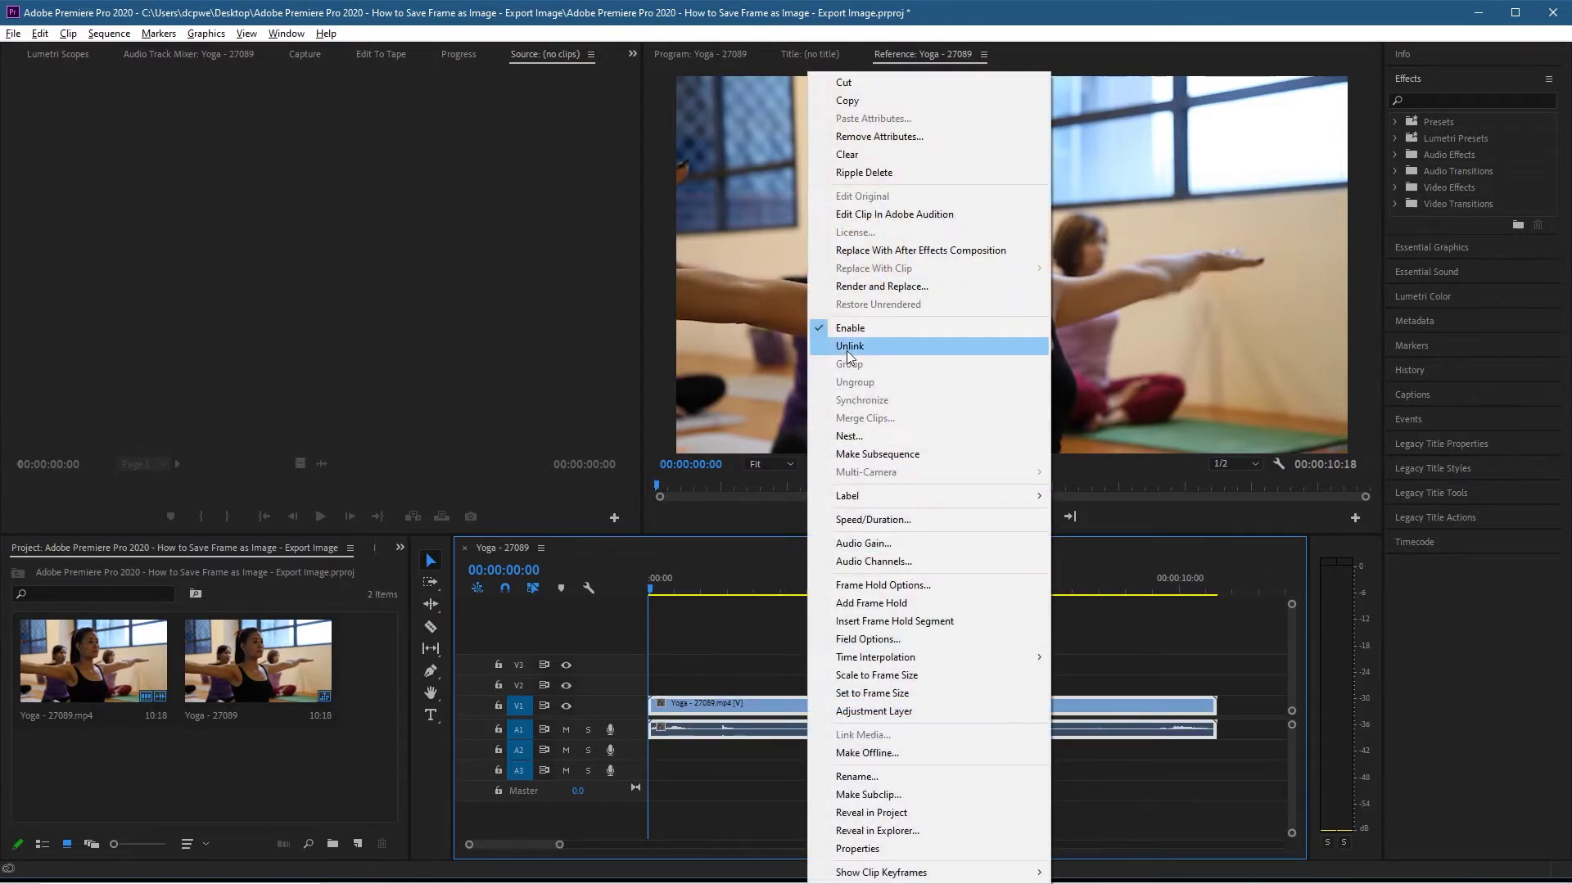
left_click(835, 344)
left_click(819, 729)
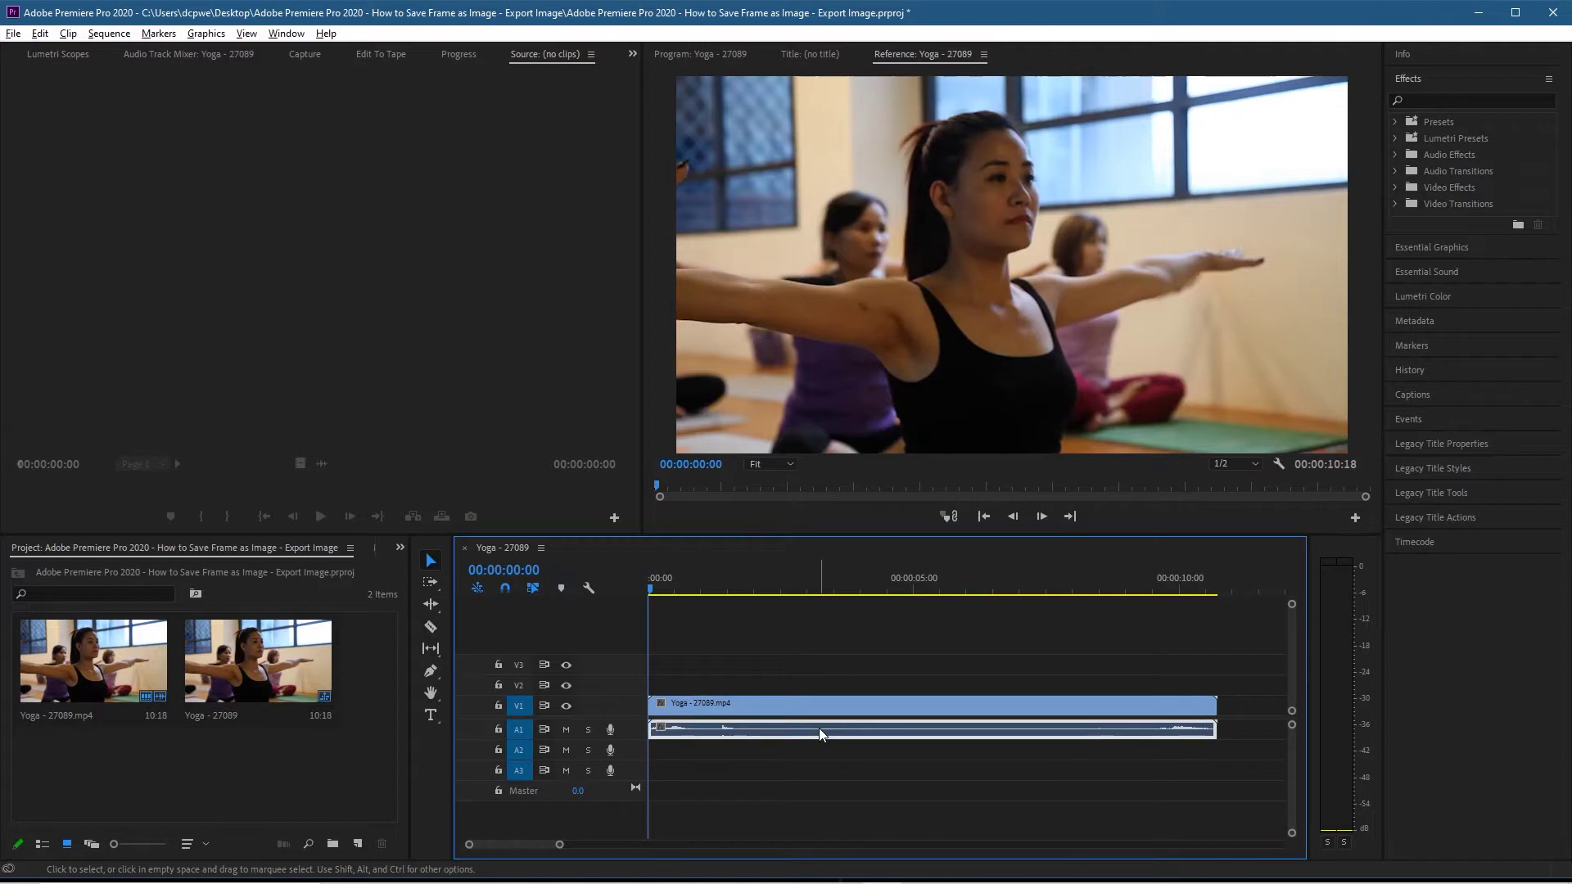
key("Delete")
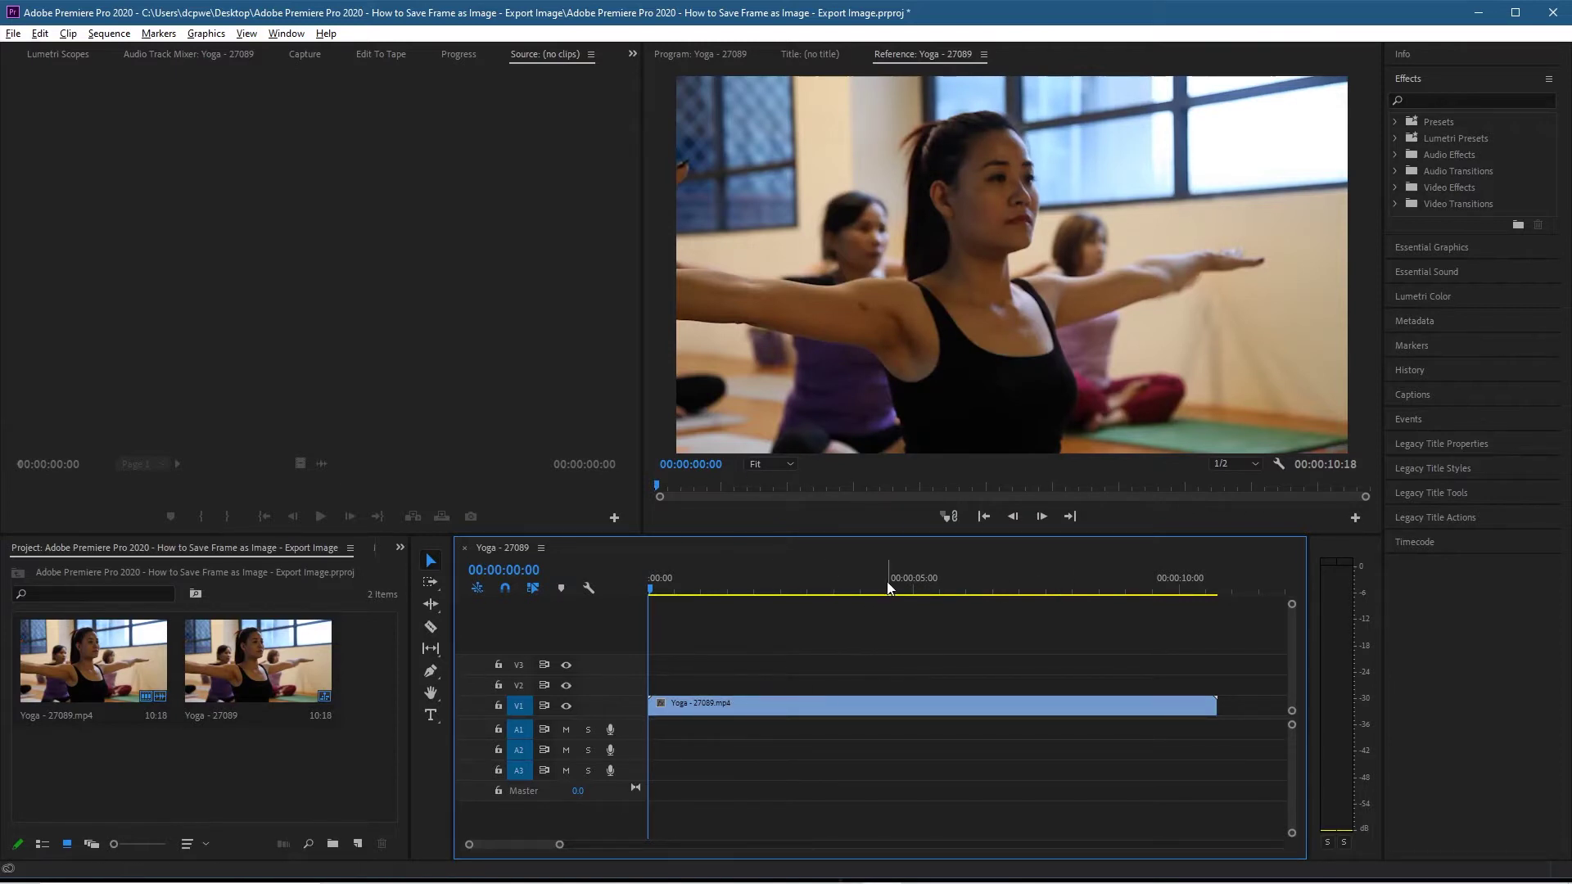
left_click_drag(888, 582, 769, 588)
left_click_drag(870, 591, 909, 588)
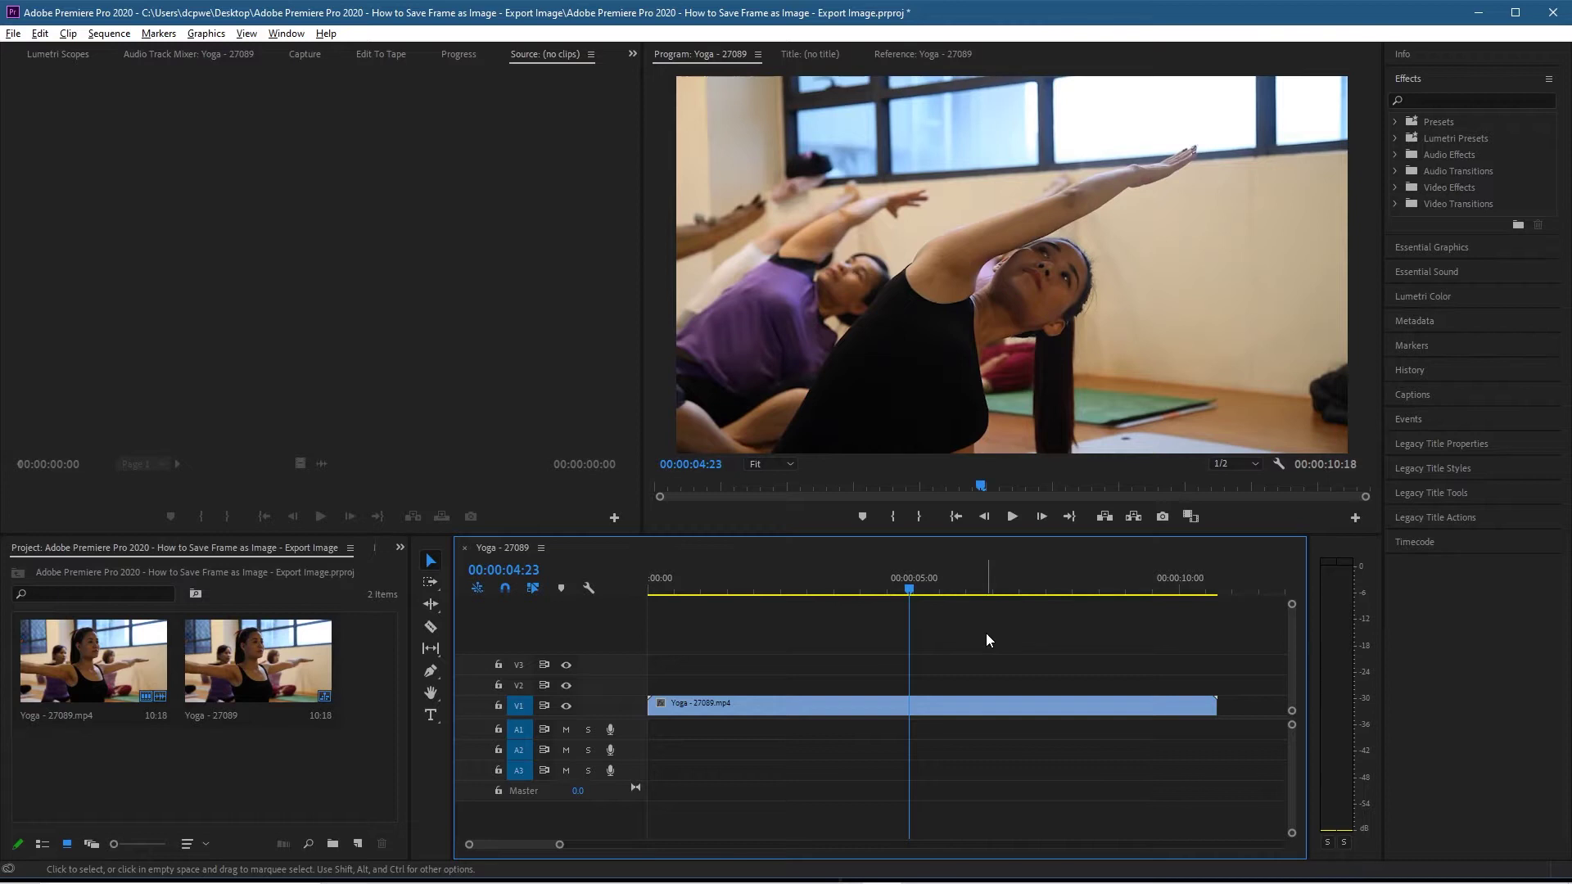
- Load the Yoga clip from V1 into the Source monitor
left_click(928, 703)
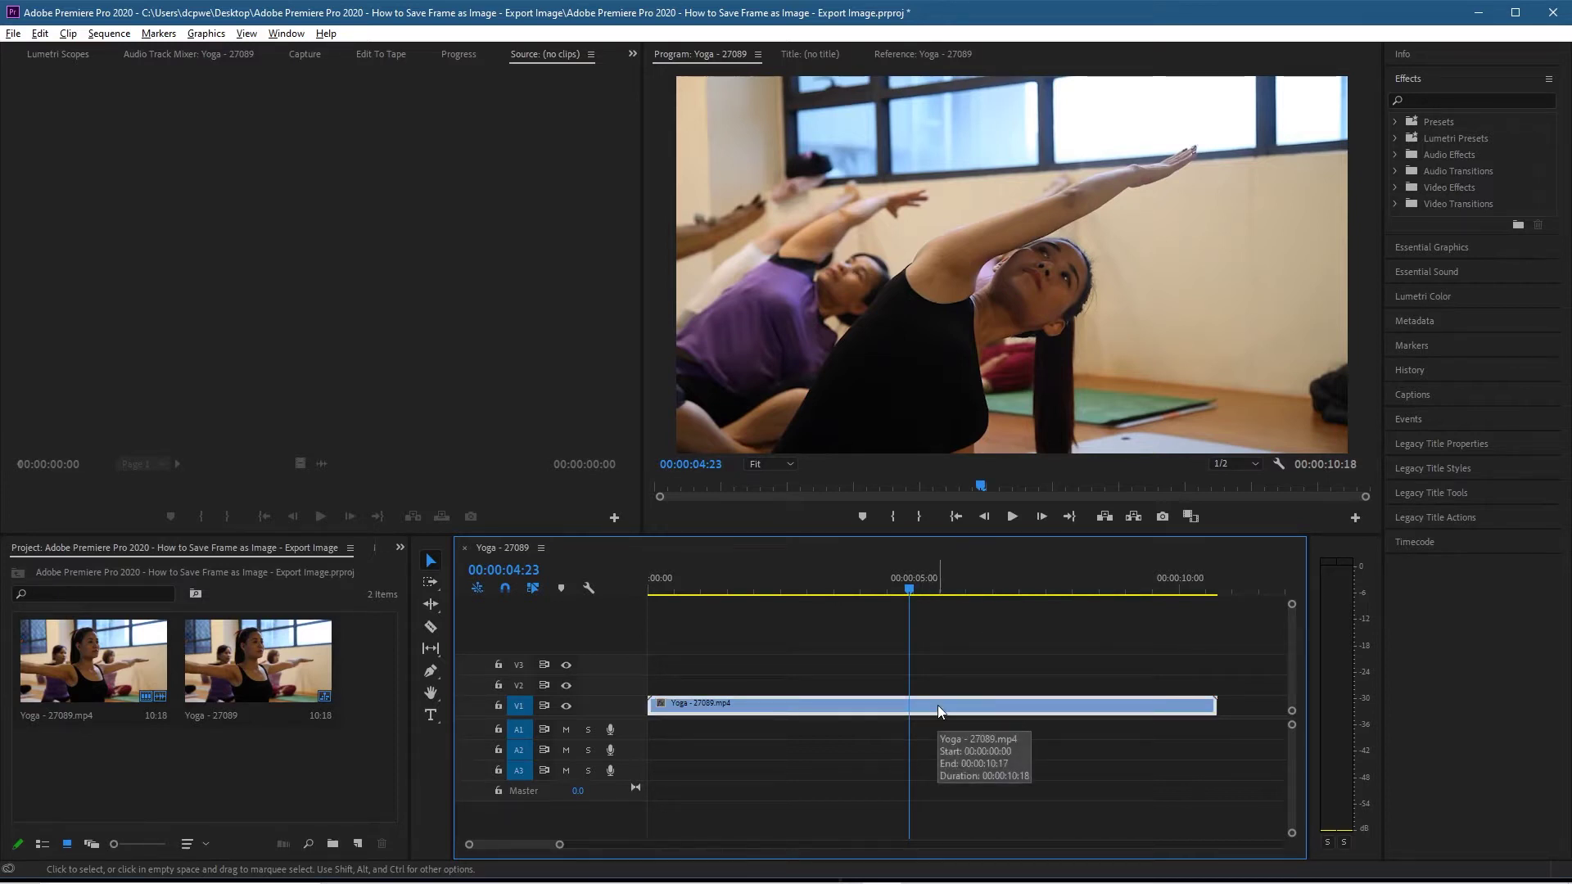
double_click(853, 710)
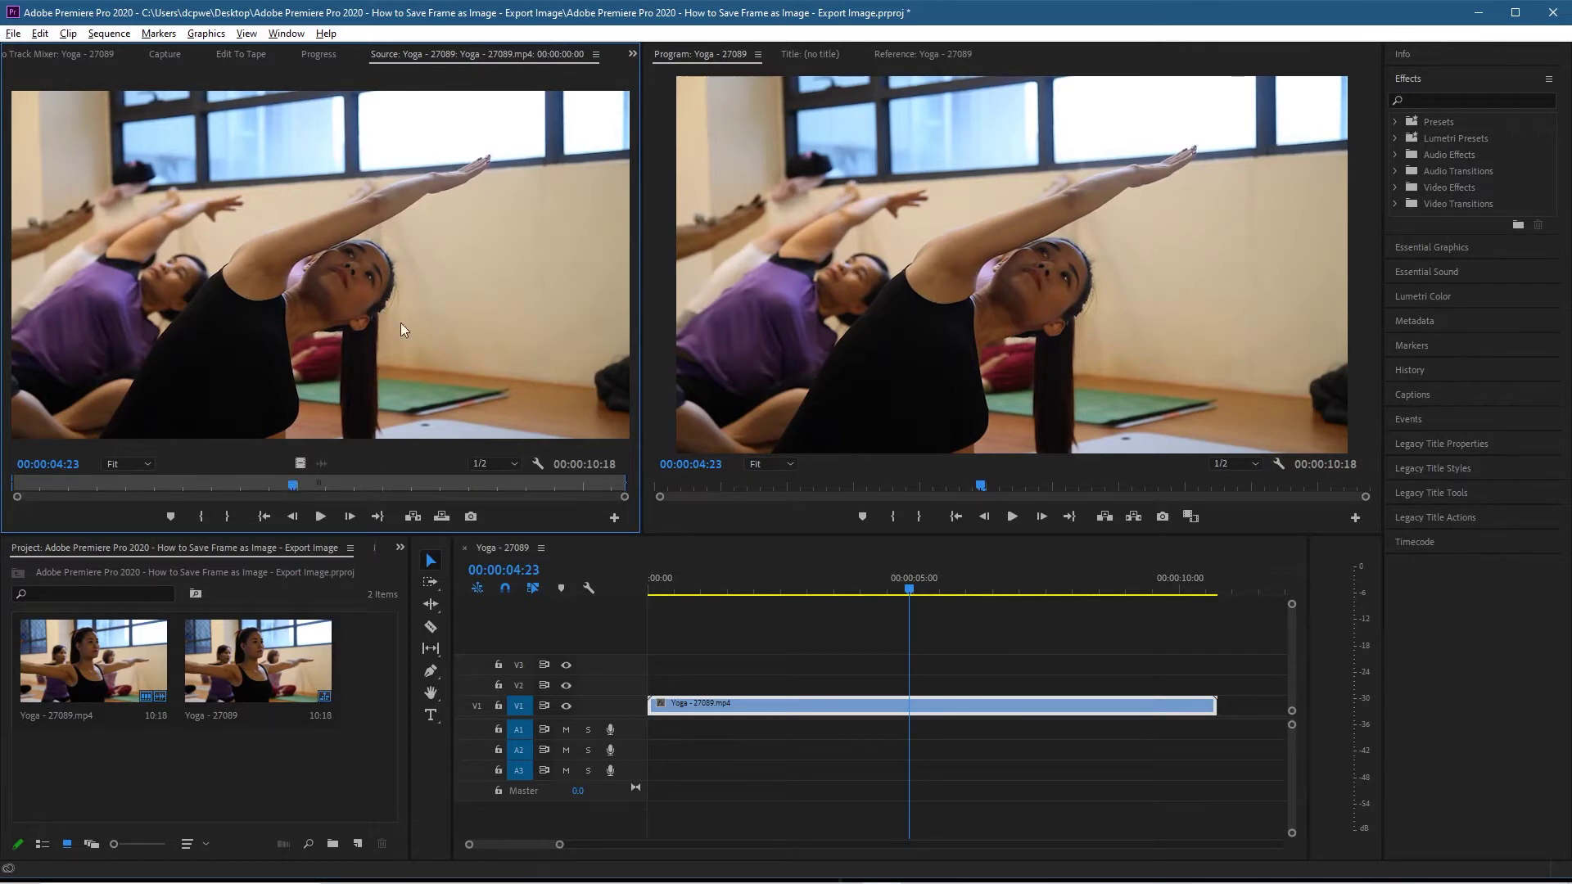
- Scrub, play and step through the source clip to settle on frame 00:00:03:10
mouse_move(293, 486)
left_mouse_down()
mouse_move(361, 487)
mouse_move(299, 489)
left_mouse_up()
key("space")
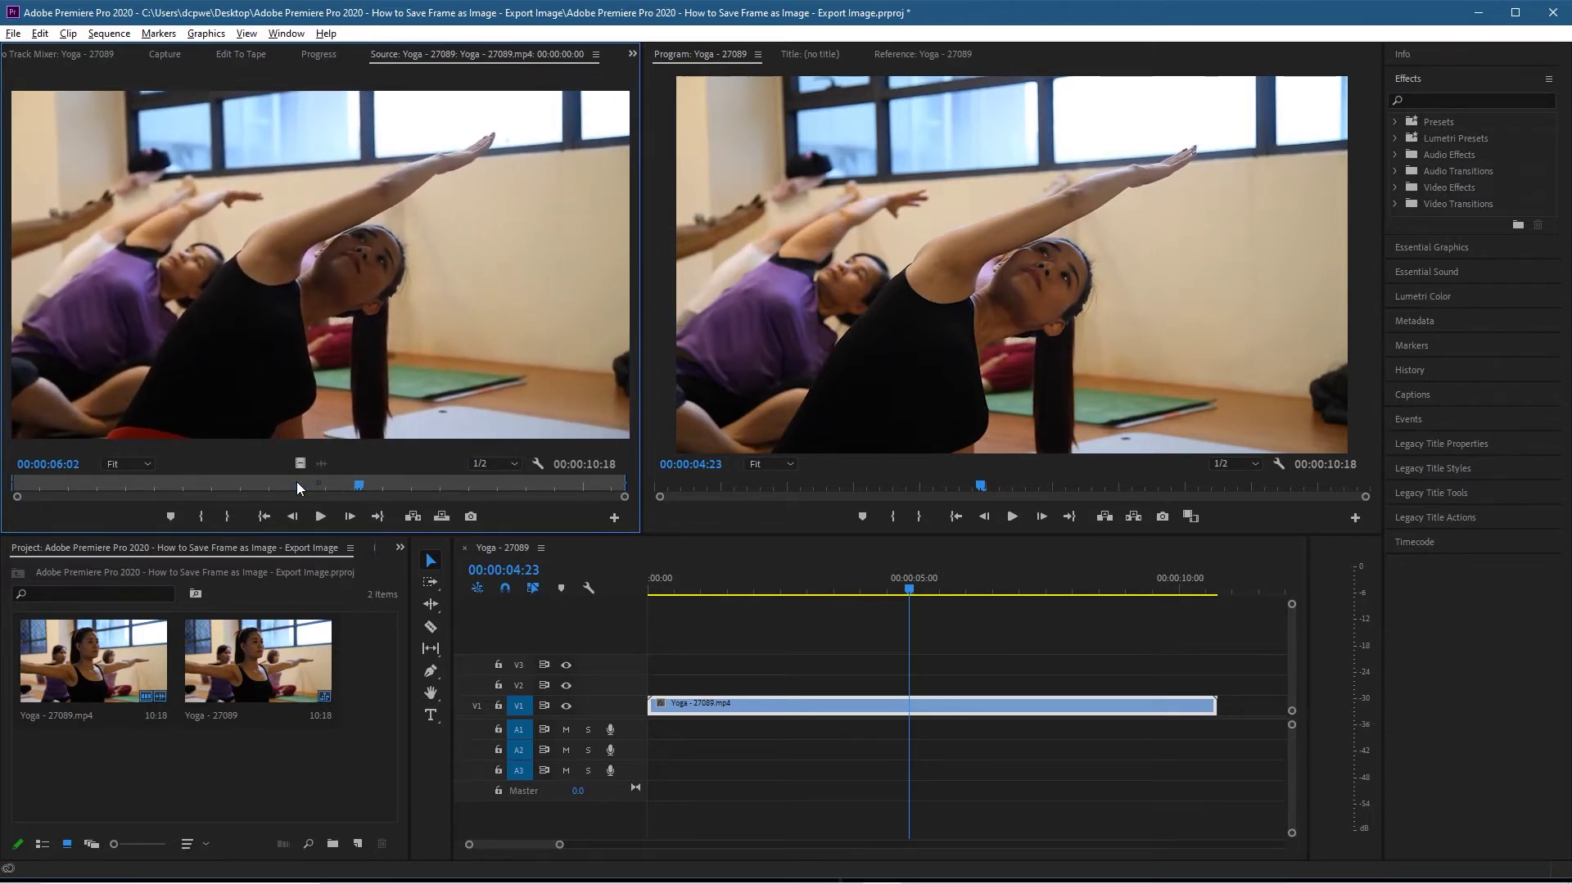
key("space")
key("Left")
key("Left")
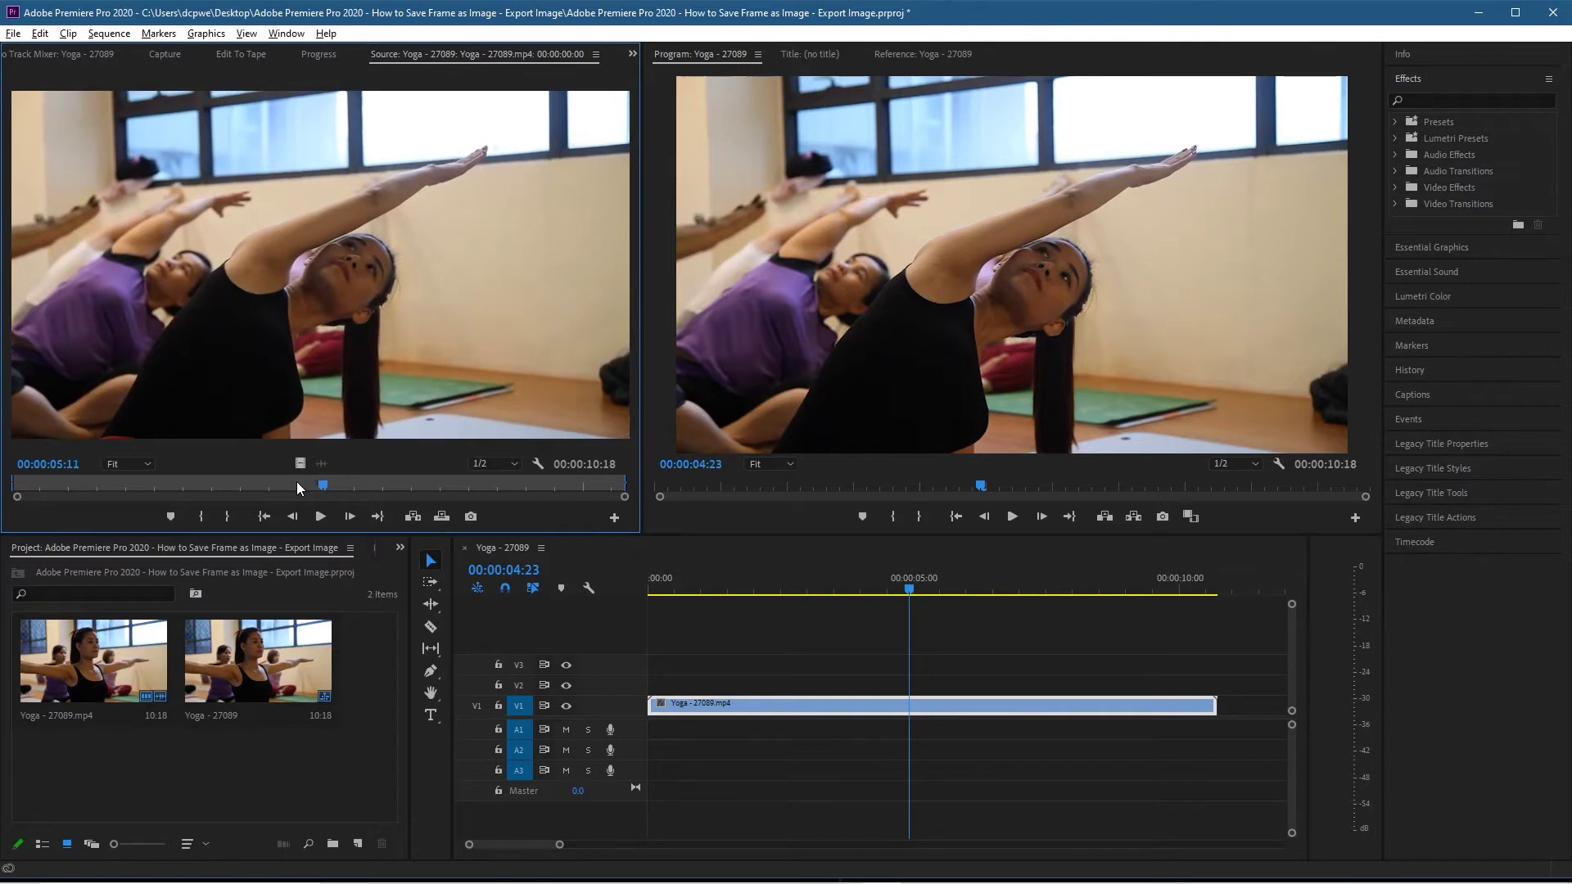
key("Left")
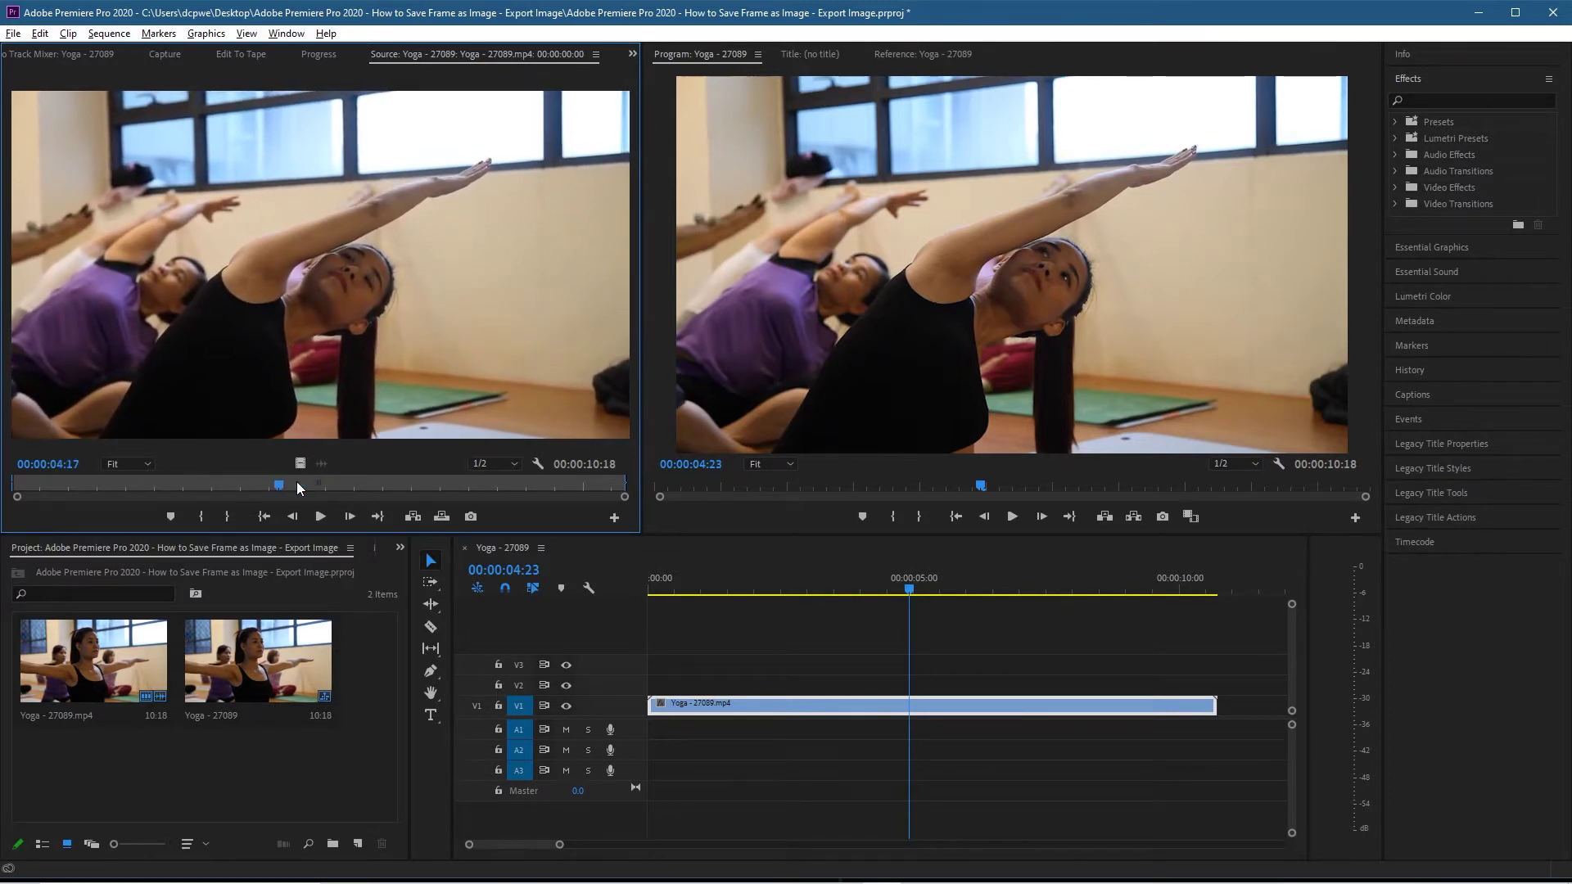
key("space")
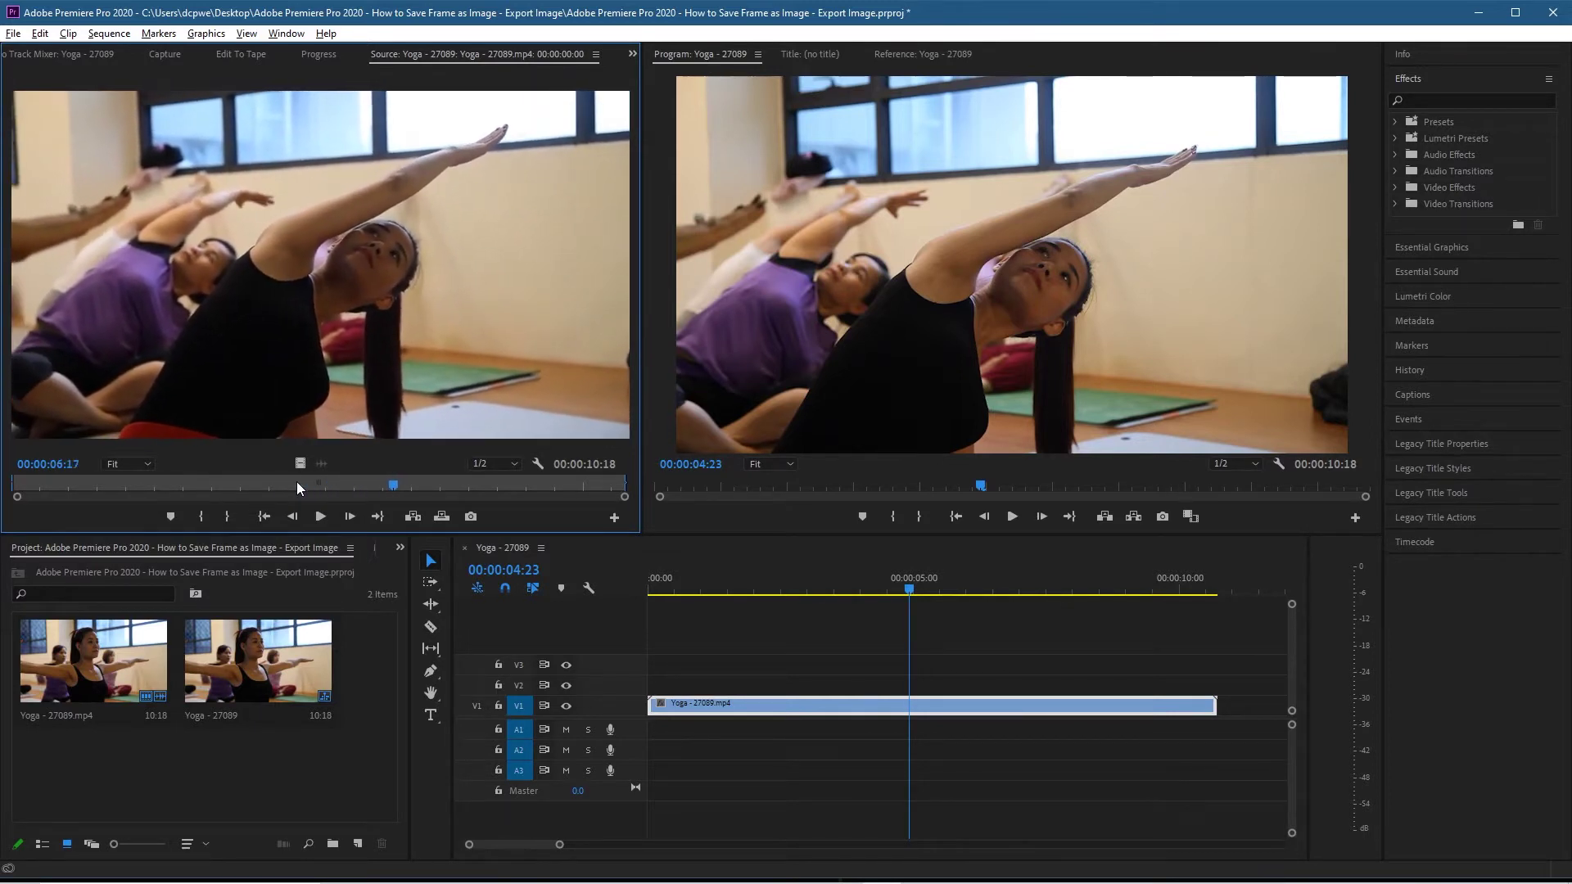
key("j")
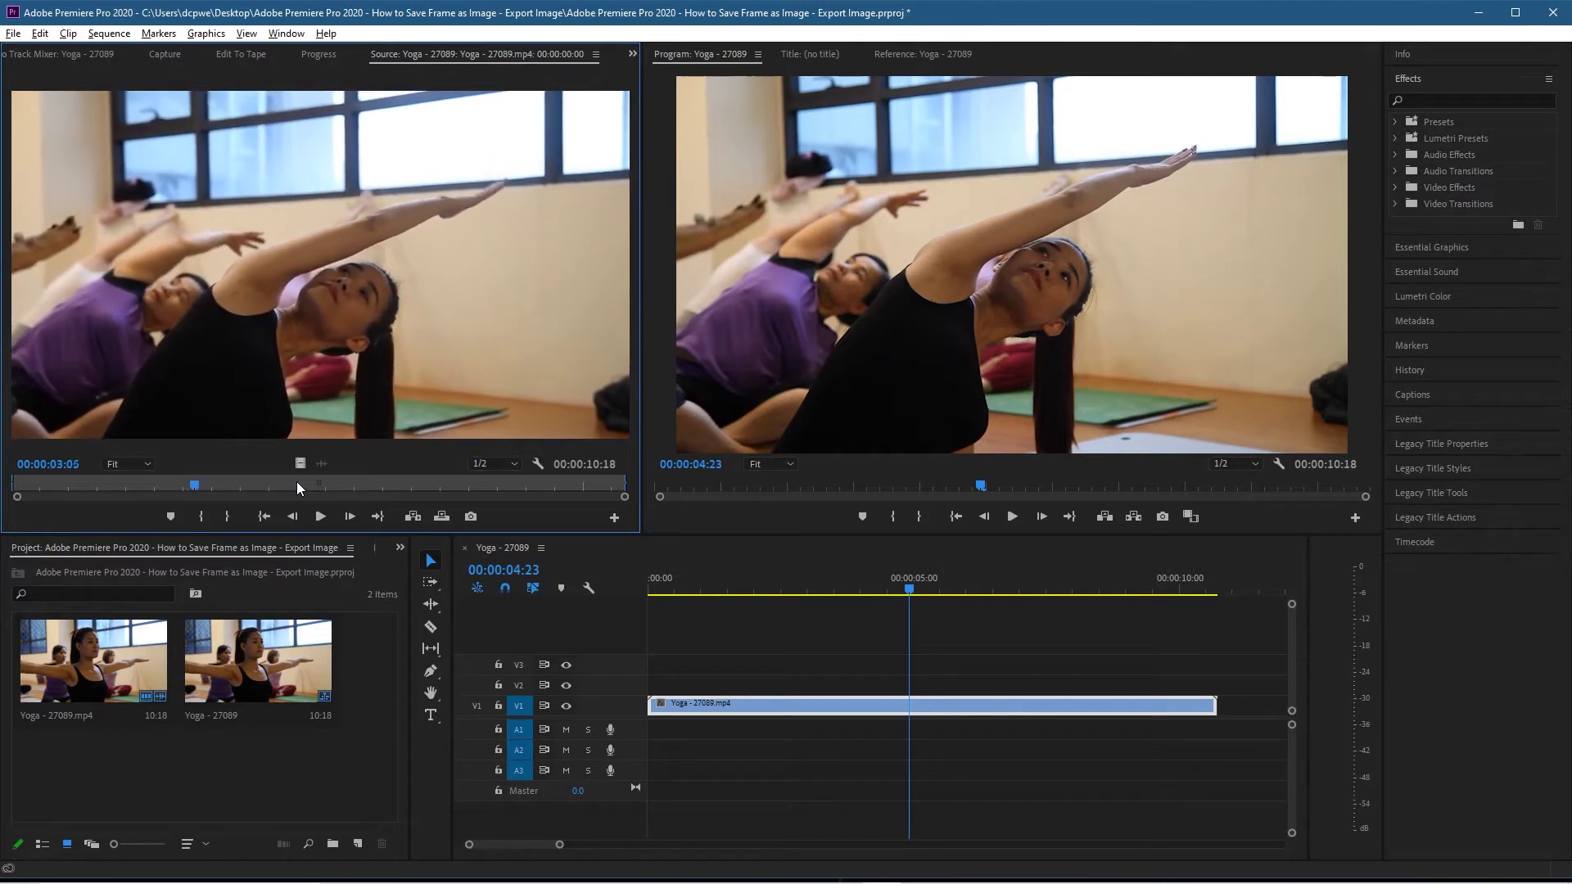
key("l")
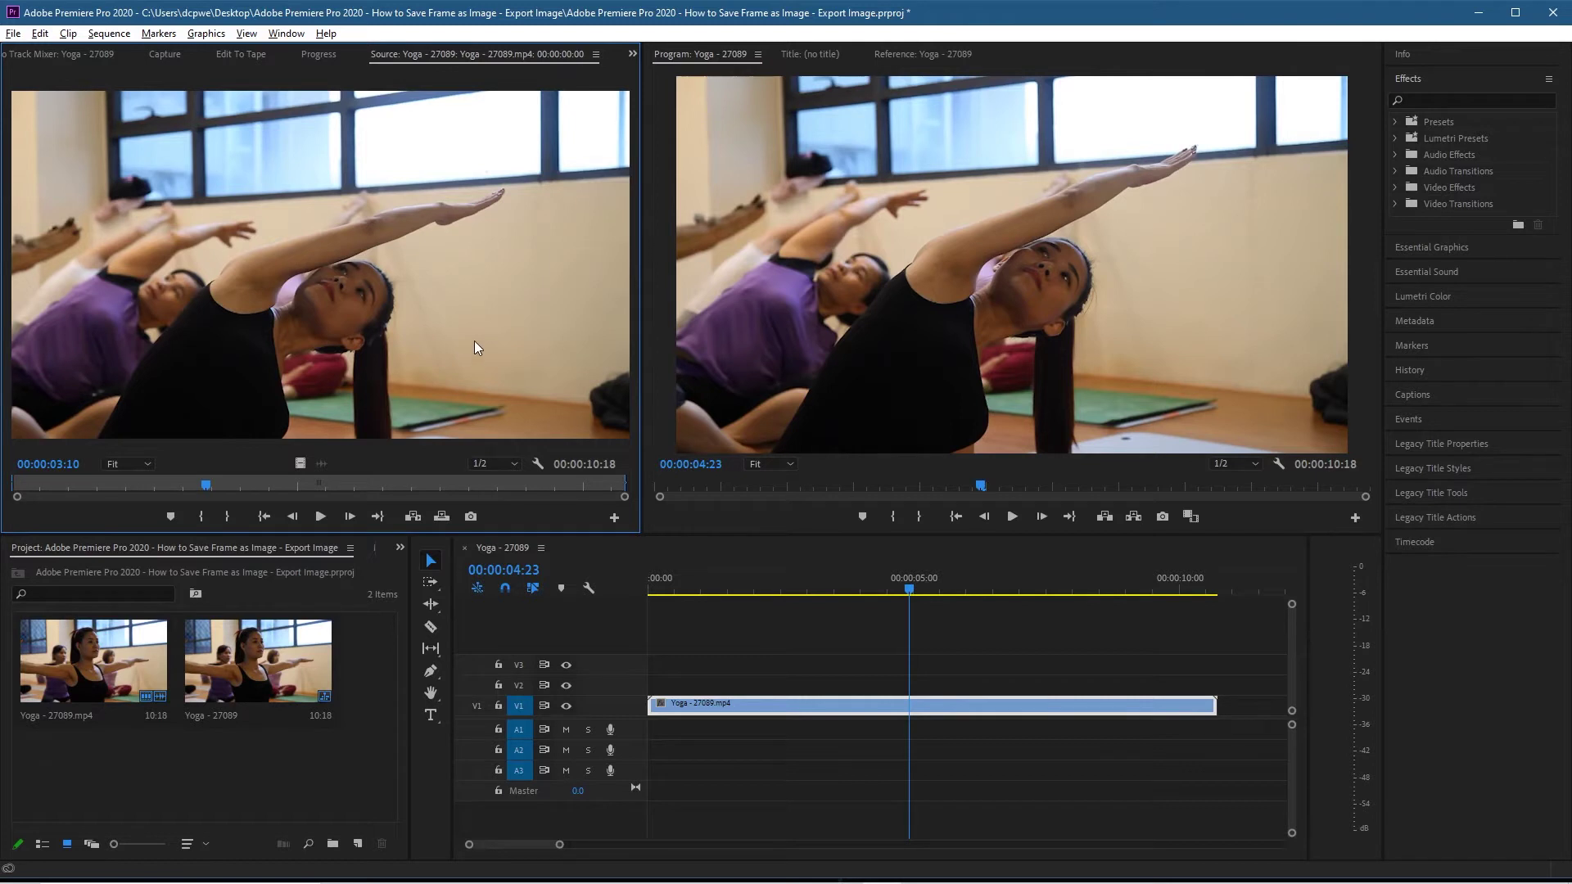
- Export the 00:00:03:10 source frame as a PNG in the original folder, with Import into project on
left_click(471, 516)
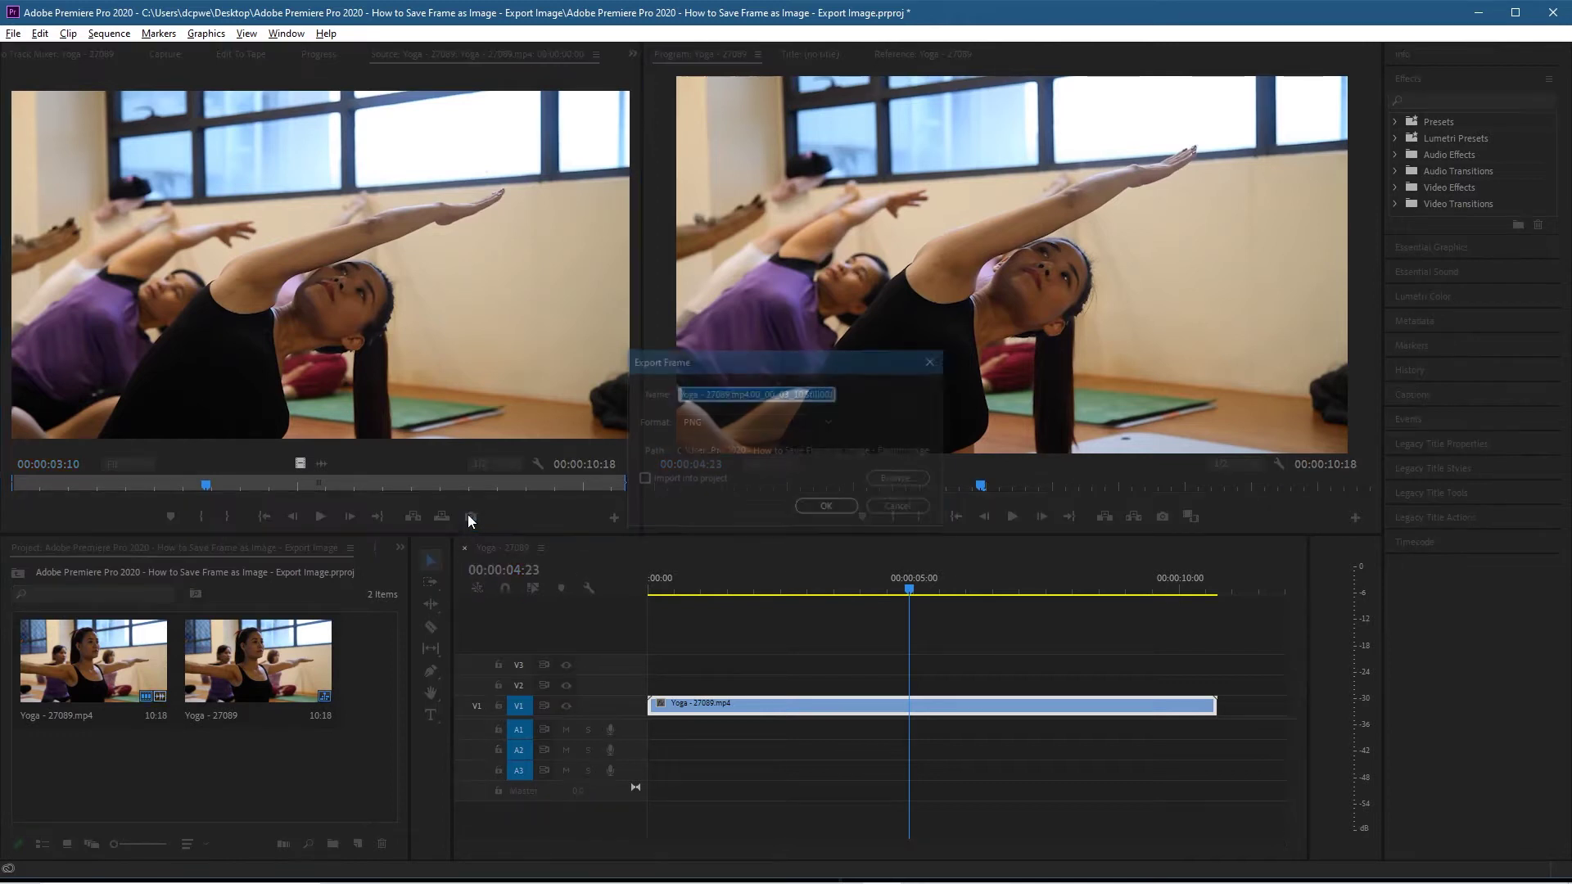
left_click(704, 394)
left_click_drag(704, 394, 836, 393)
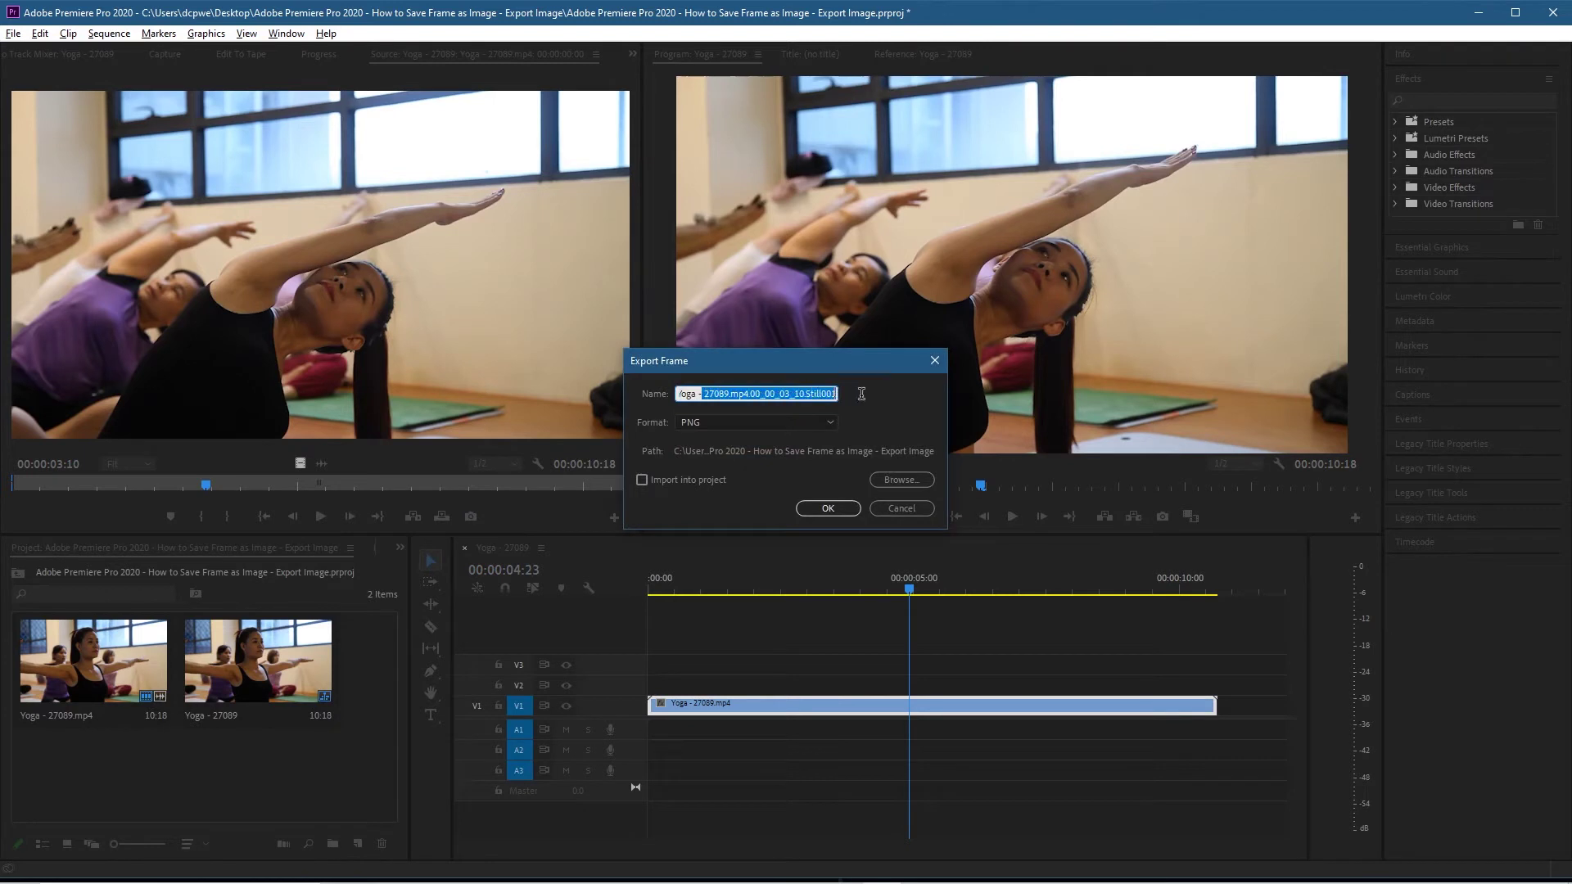
left_click_drag(706, 394, 819, 392)
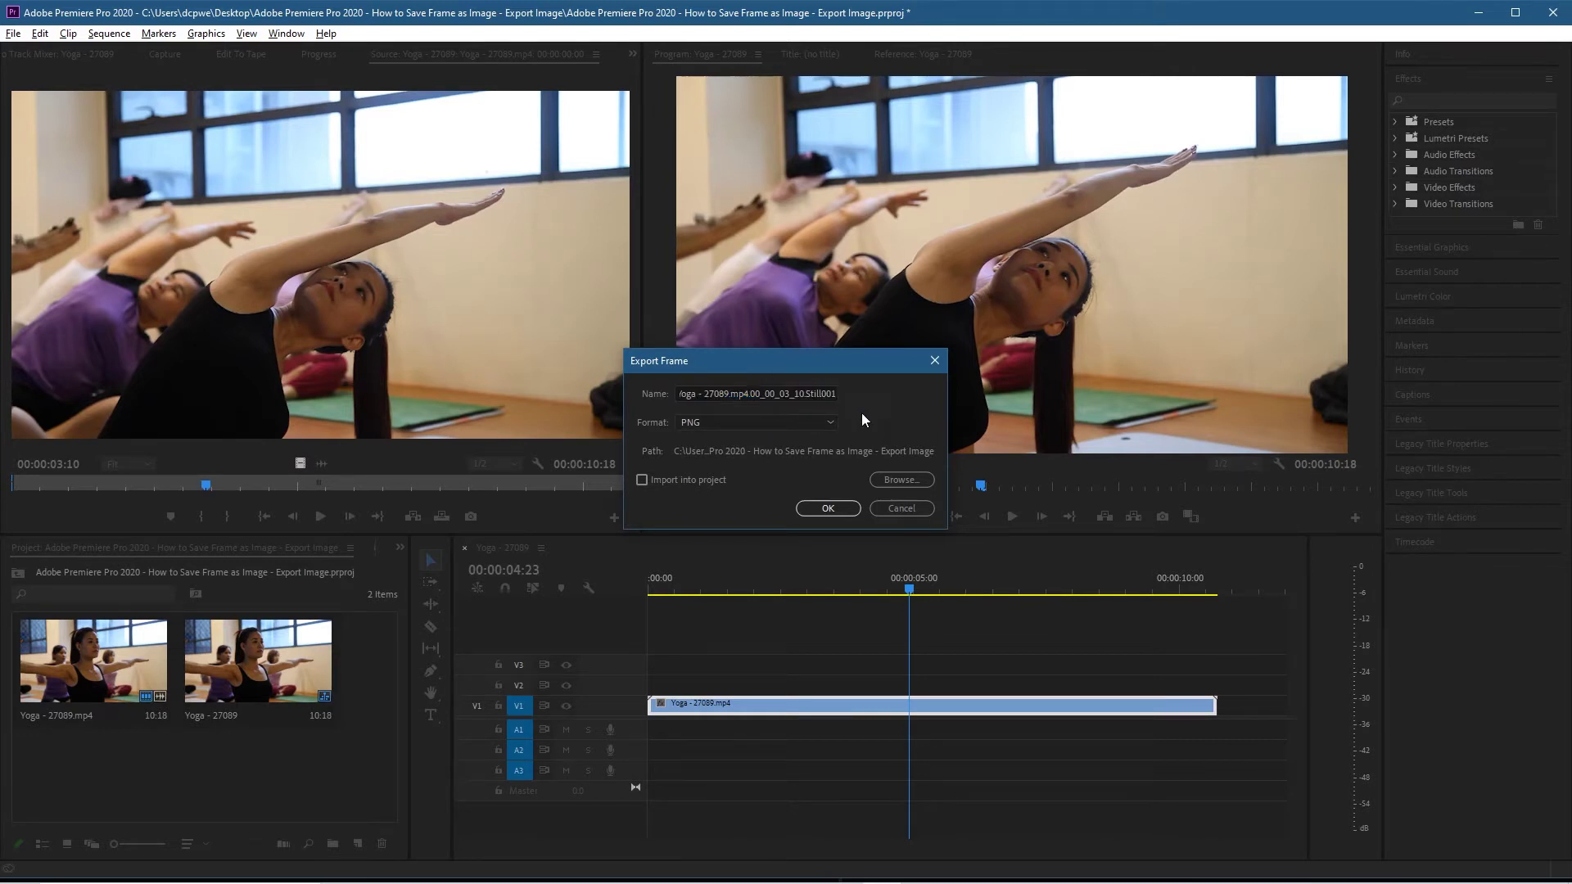
left_click(793, 422)
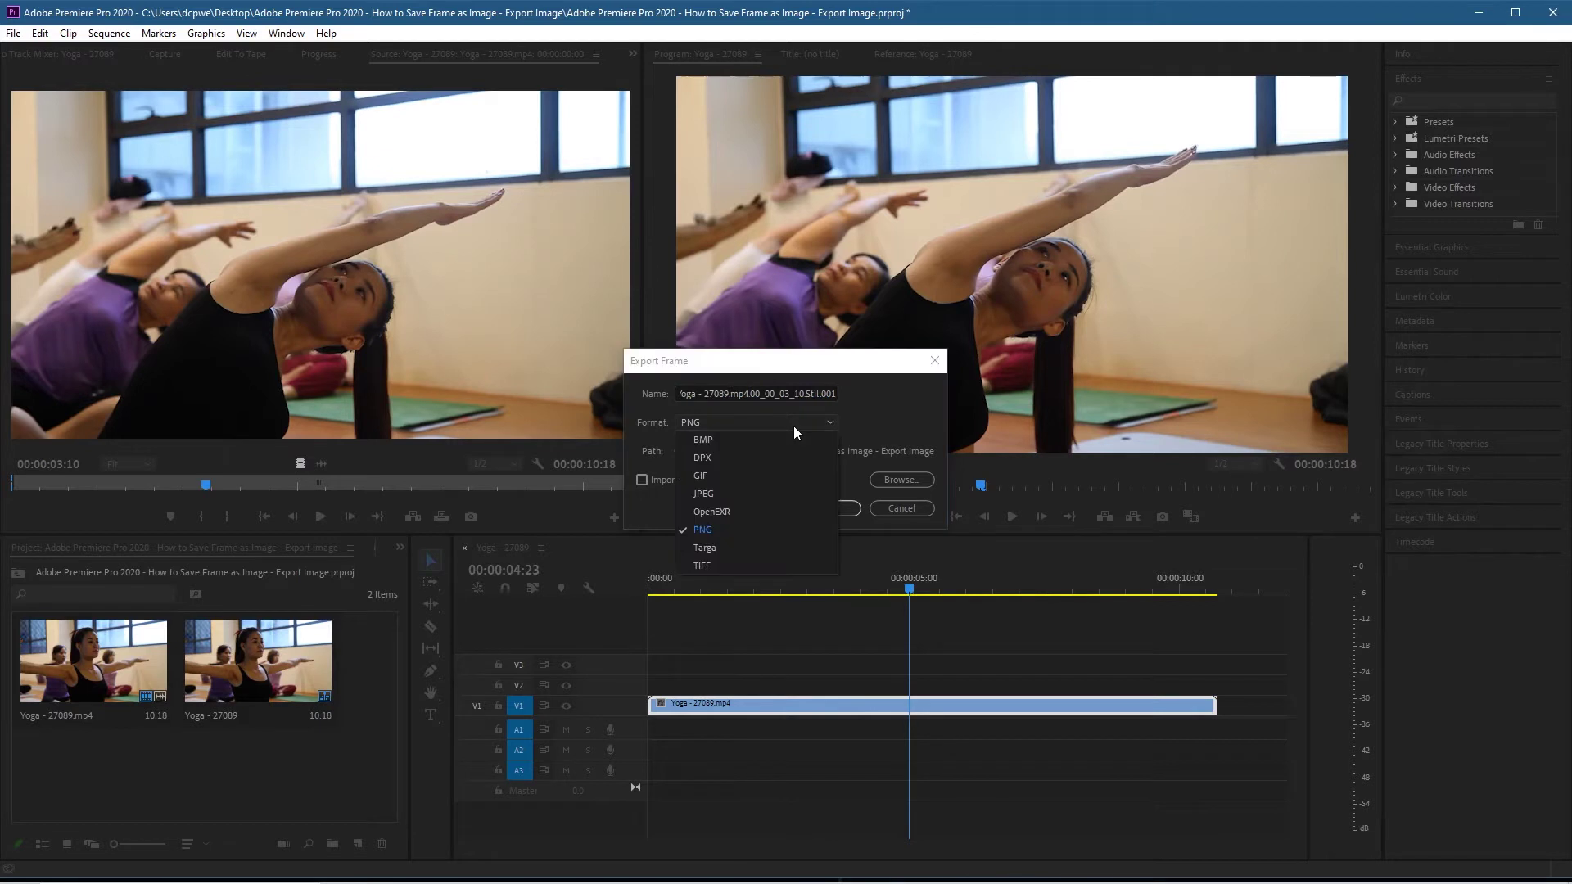
left_click(754, 530)
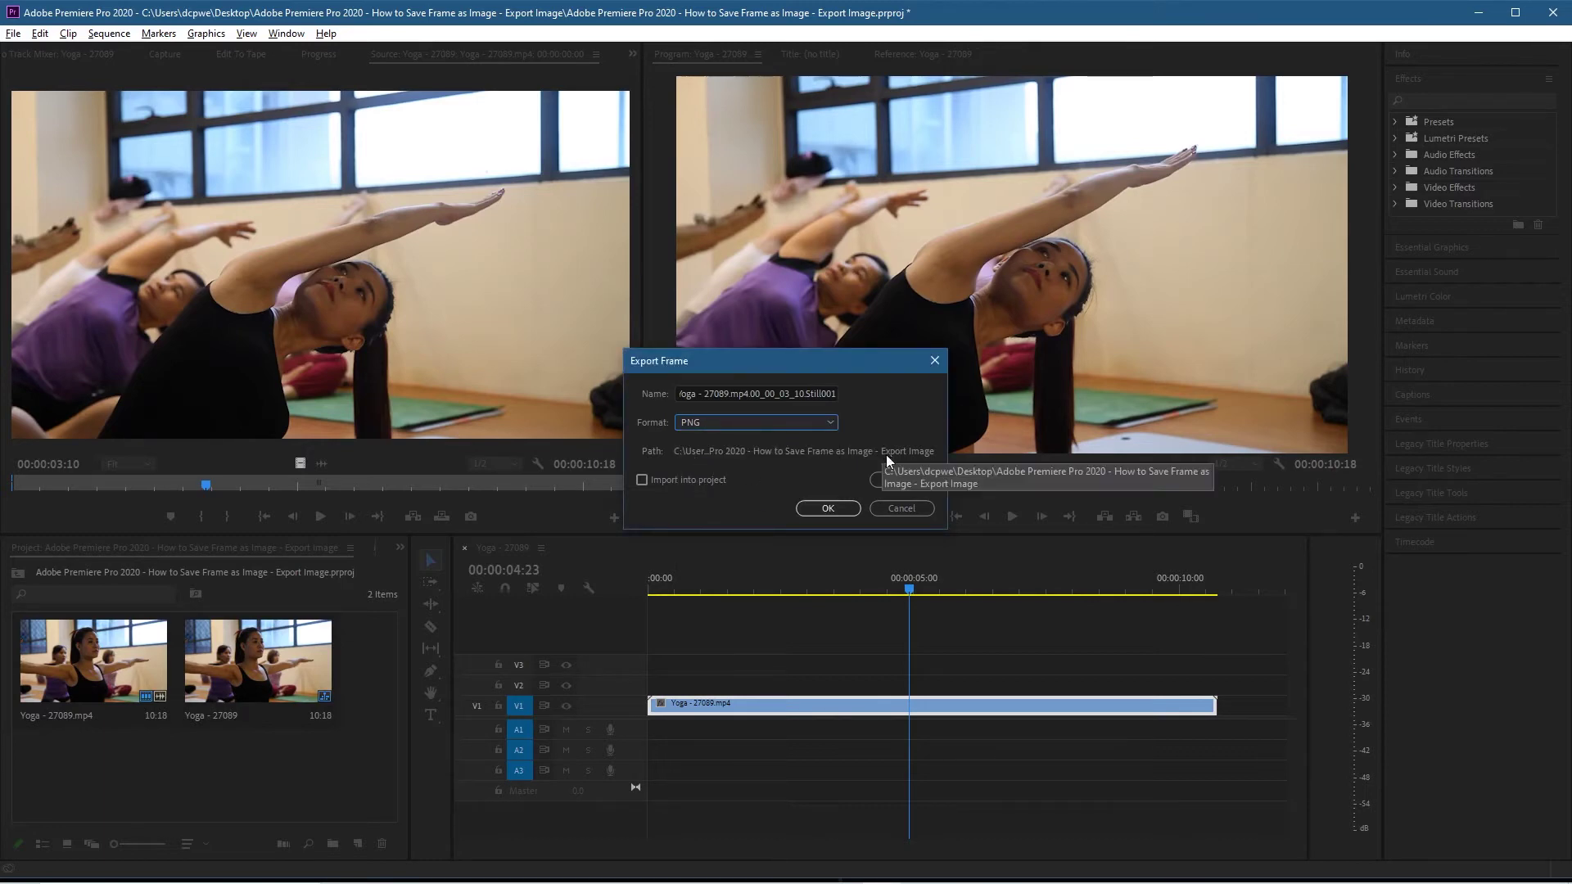
left_click(899, 478)
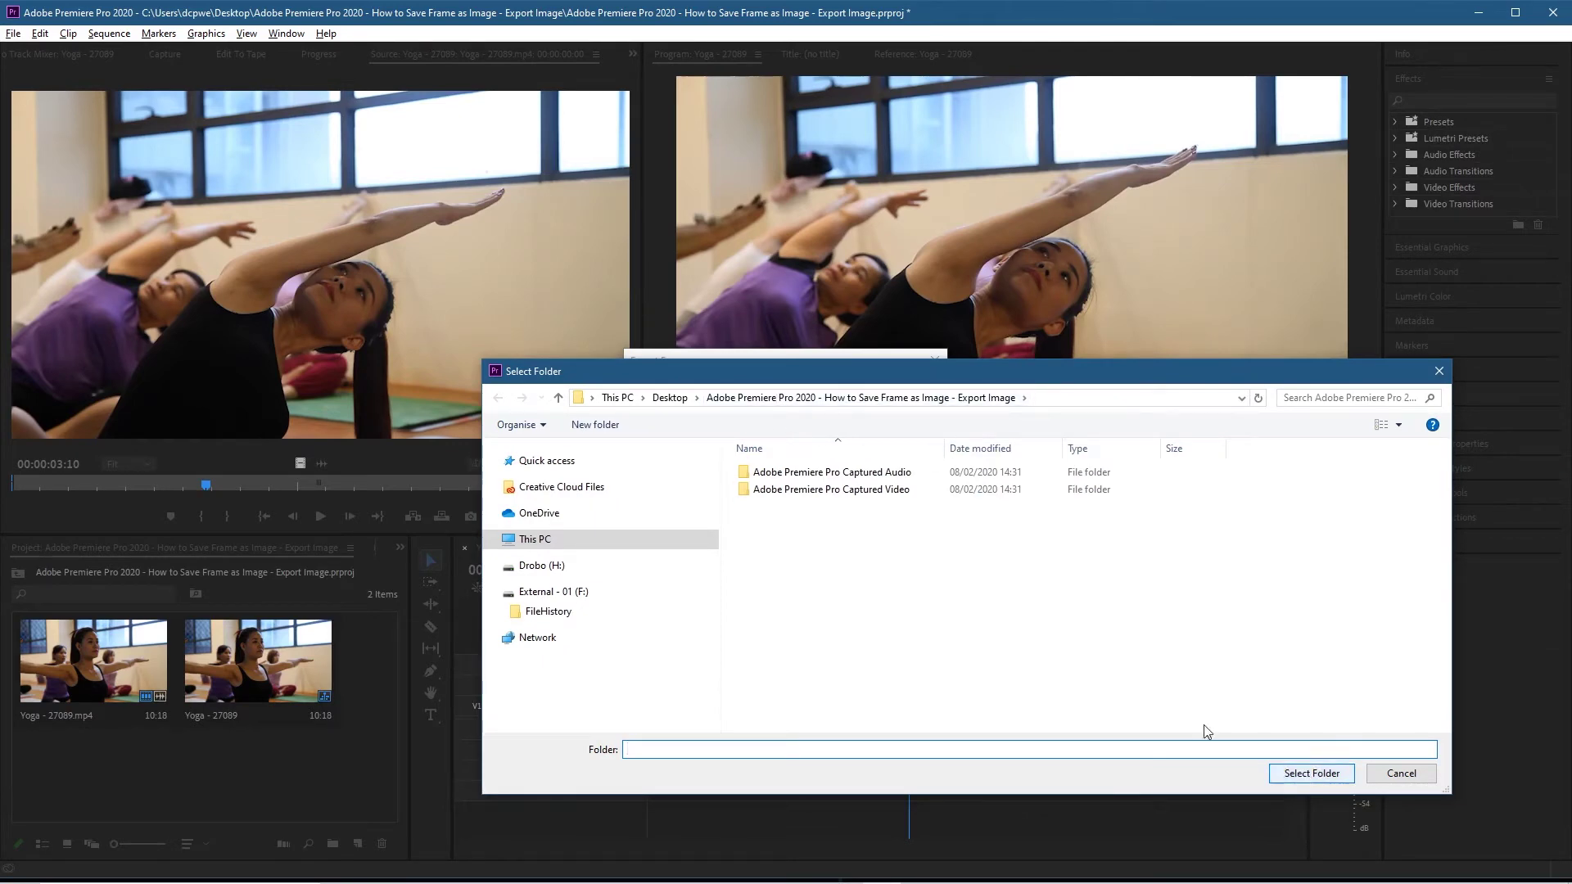
left_click(1373, 780)
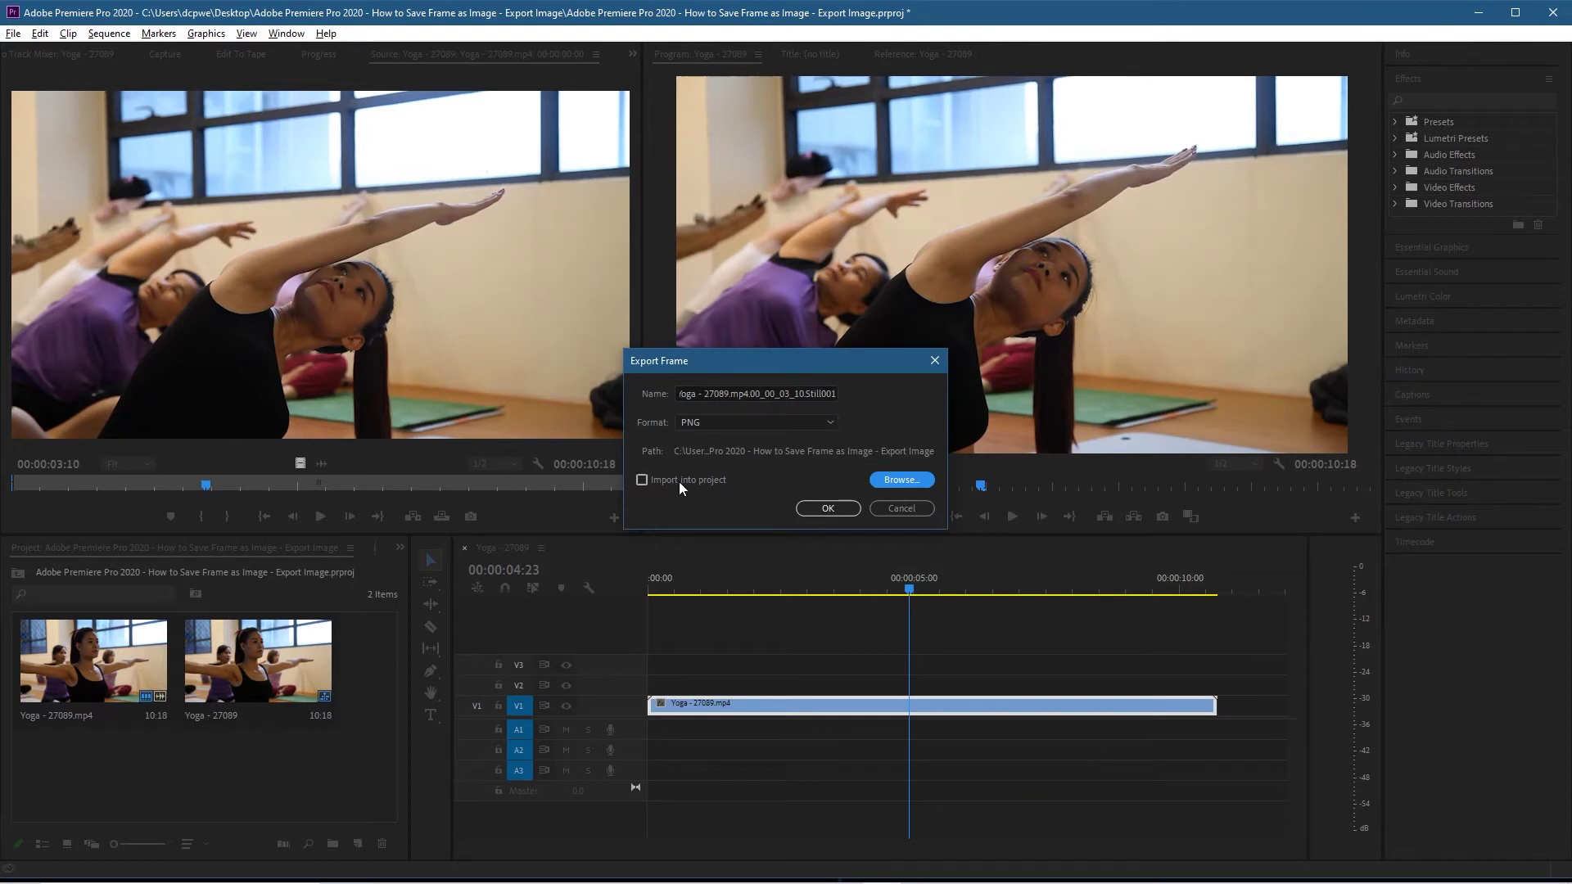
left_click(642, 479)
left_click(826, 509)
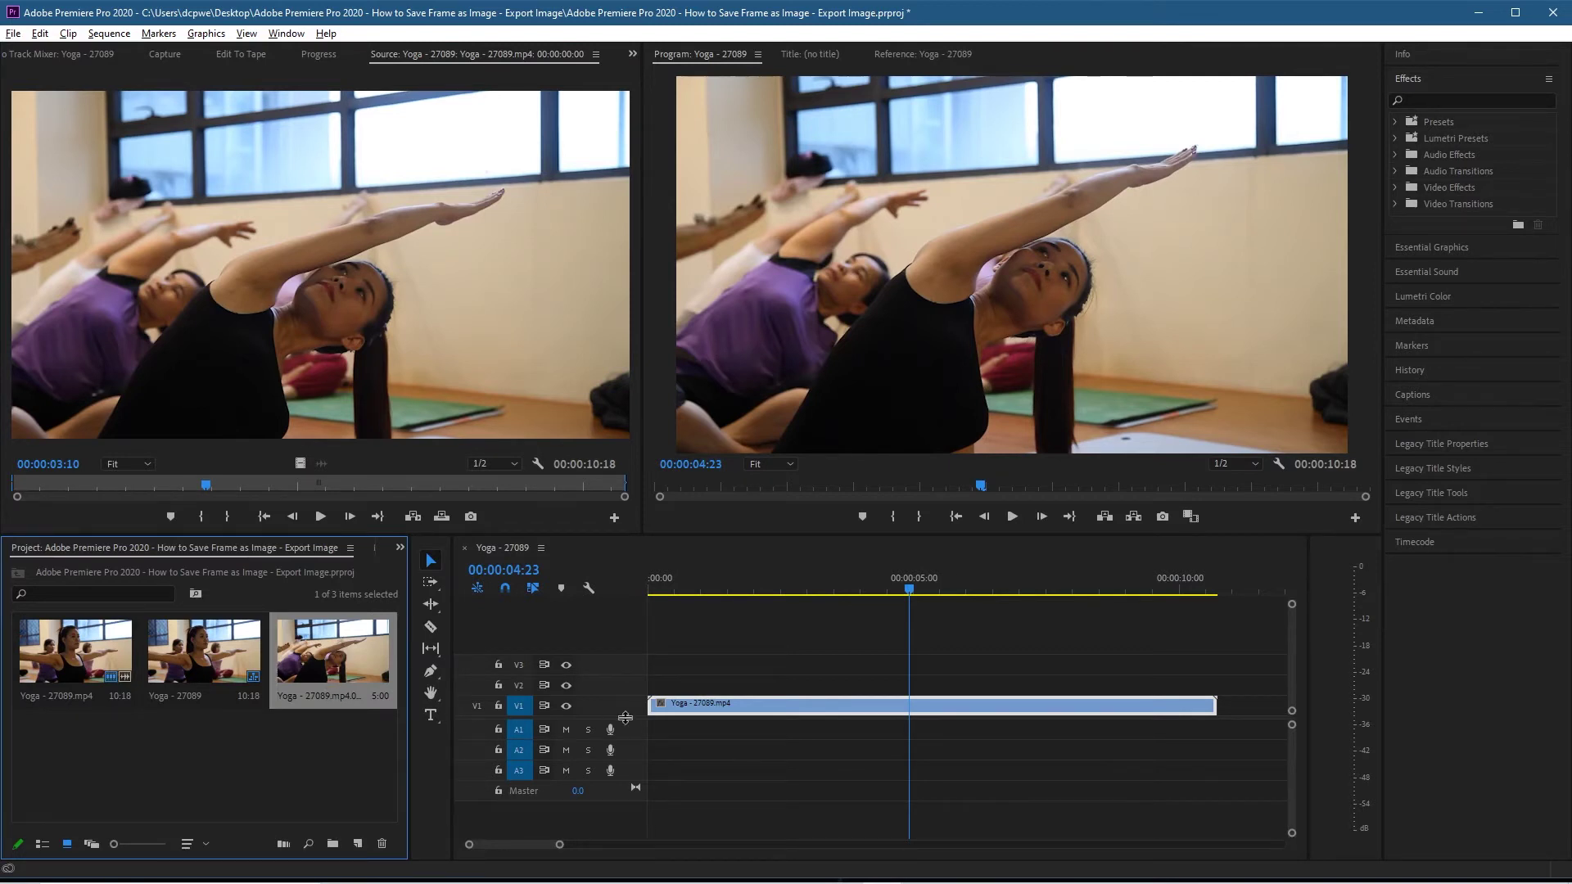
- Replace the V1 yoga clip with the exported still and preview it from the start
left_click(700, 725)
key("Delete")
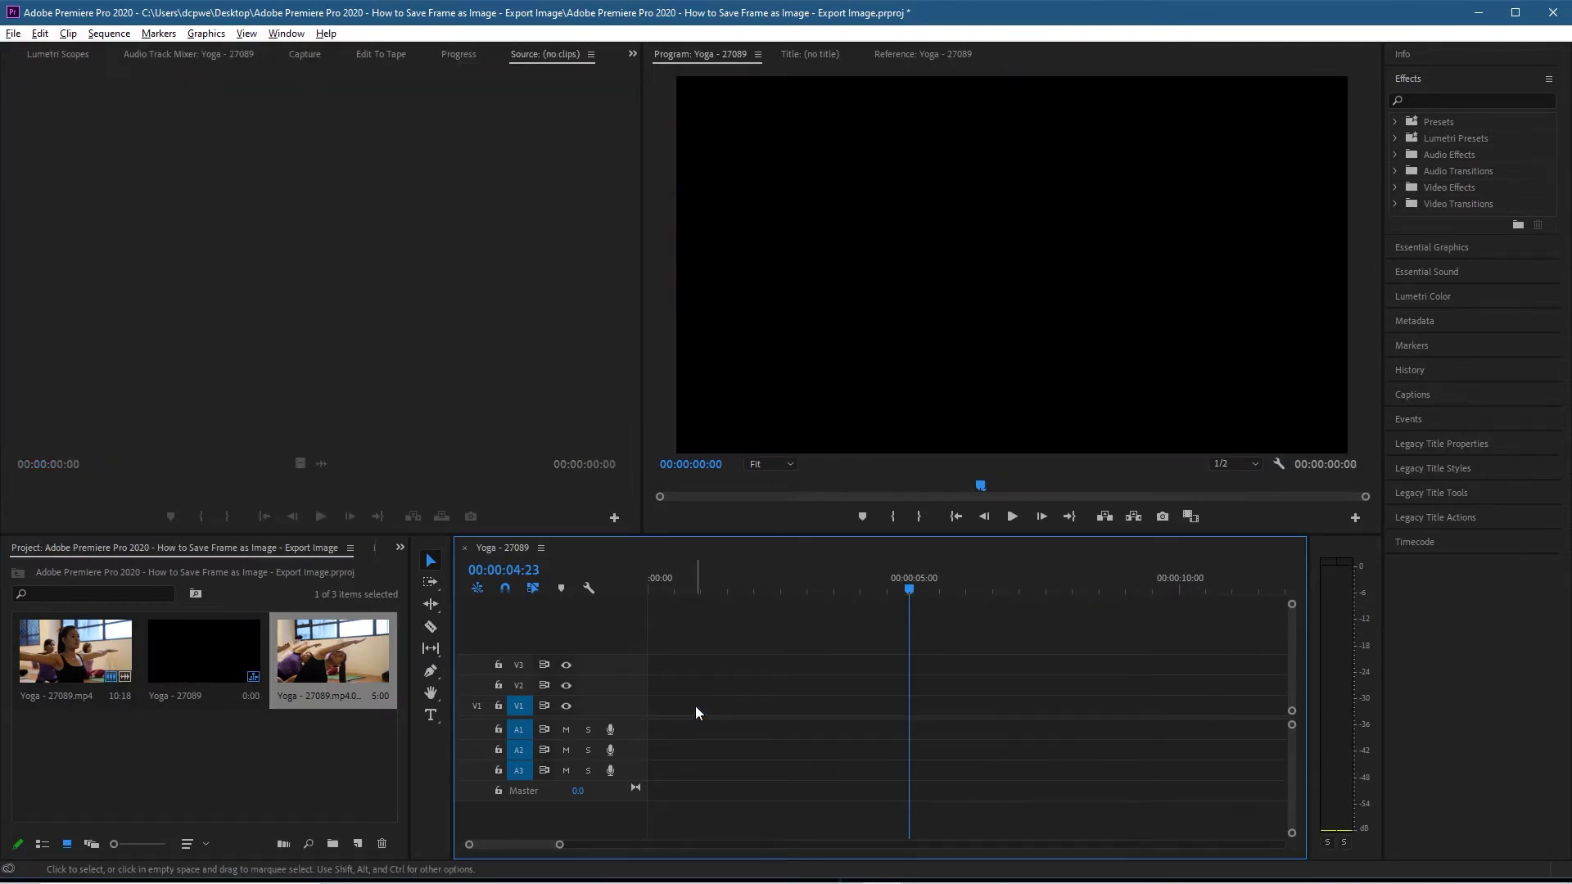
left_click_drag(332, 667, 615, 694)
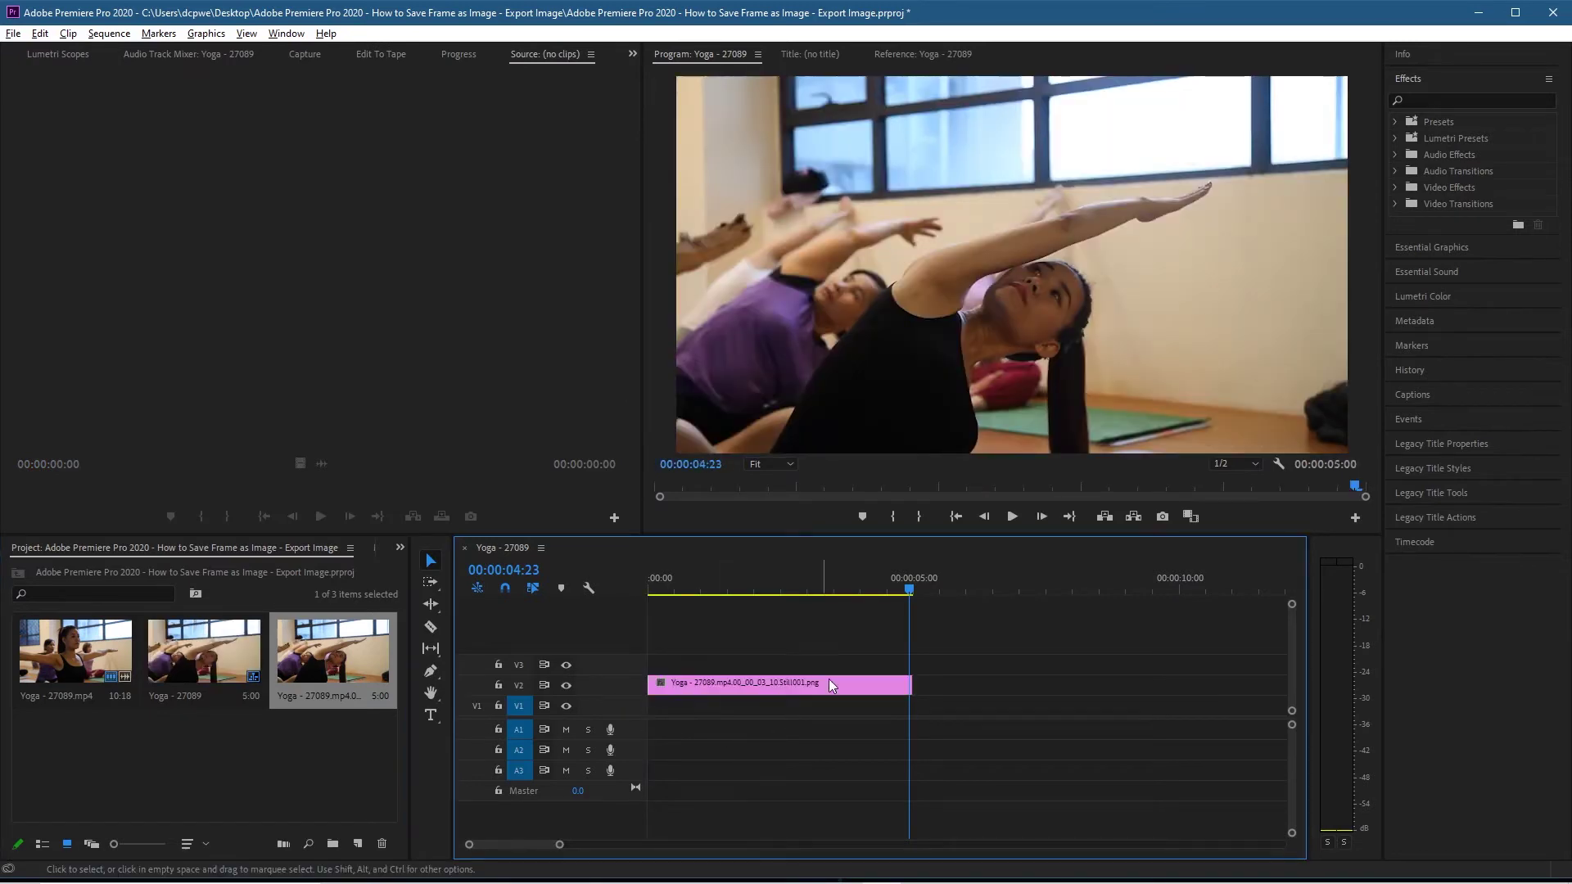
mouse_move(764, 693)
left_mouse_down()
mouse_move(745, 699)
mouse_move(754, 714)
left_mouse_up()
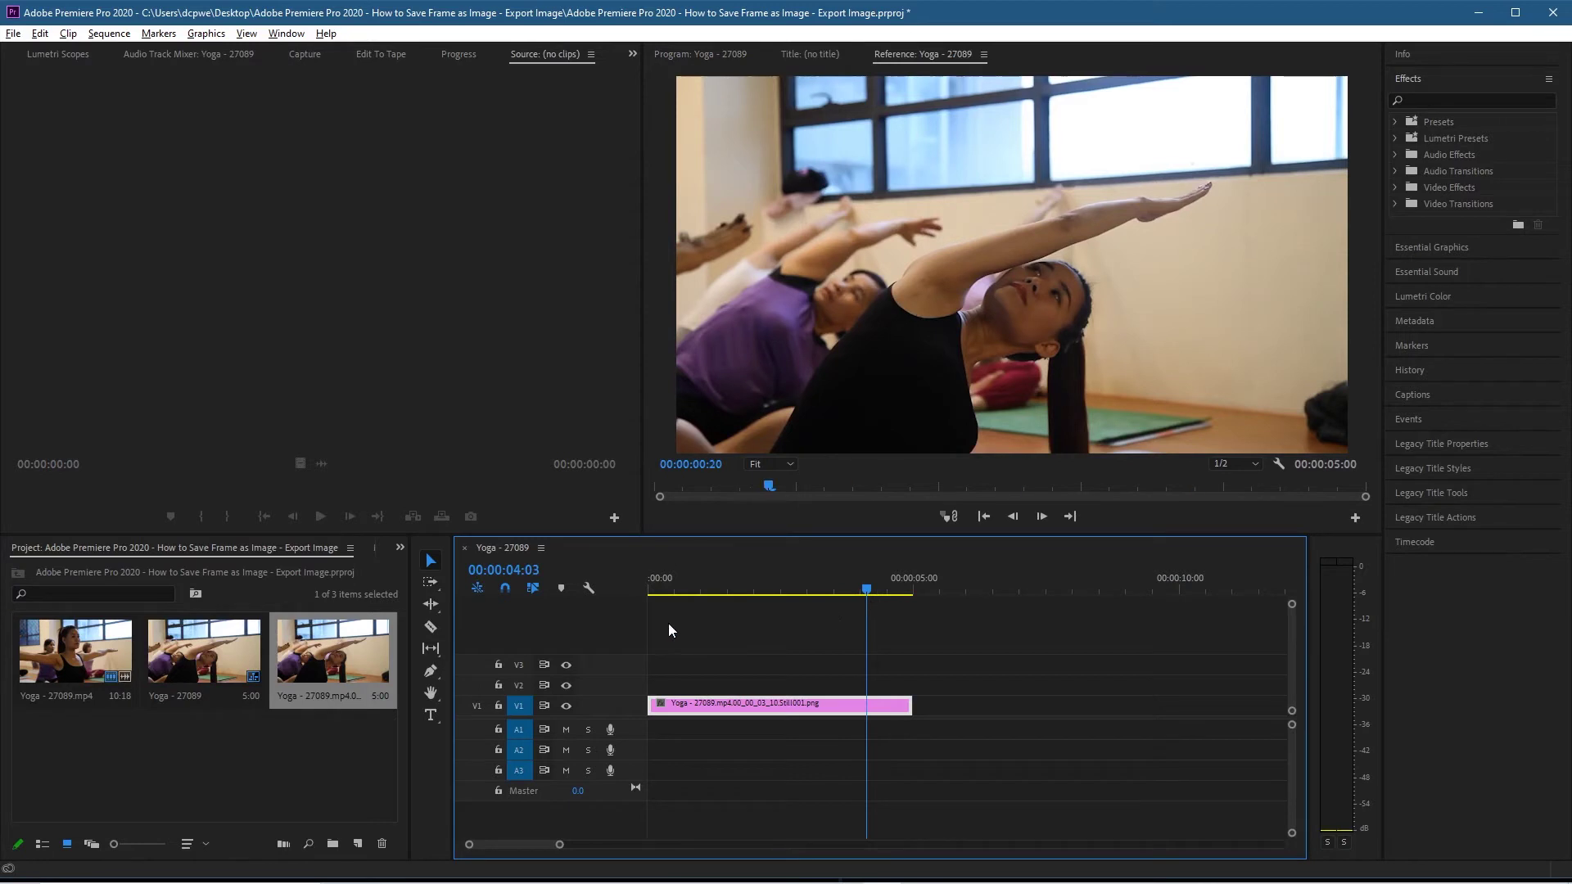
key("Home")
left_click_drag(641, 623, 717, 620)
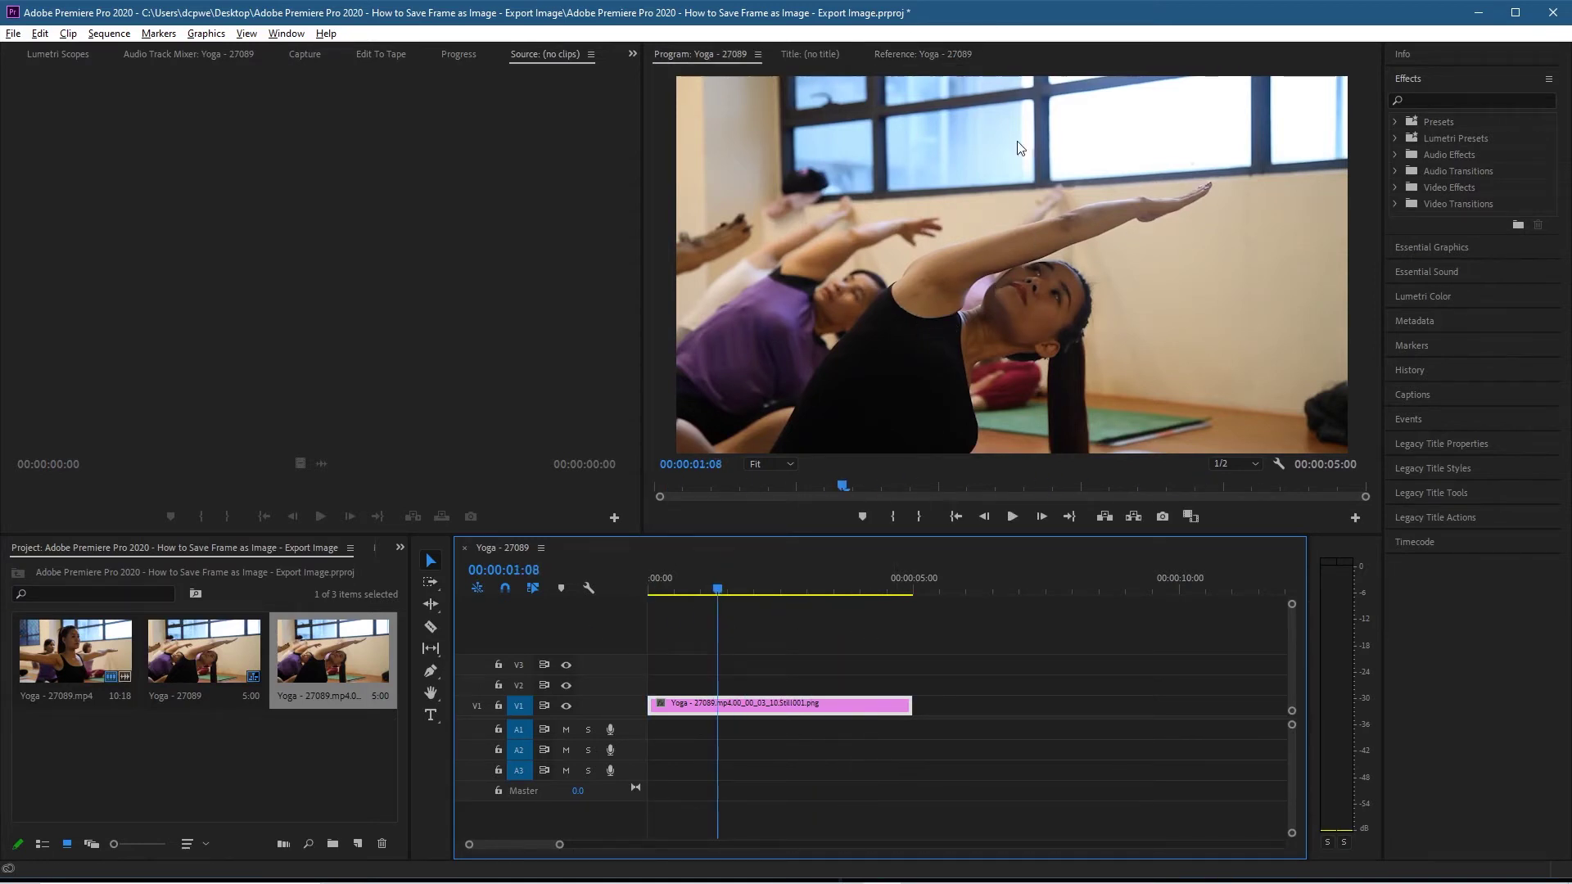
left_click(1007, 241)
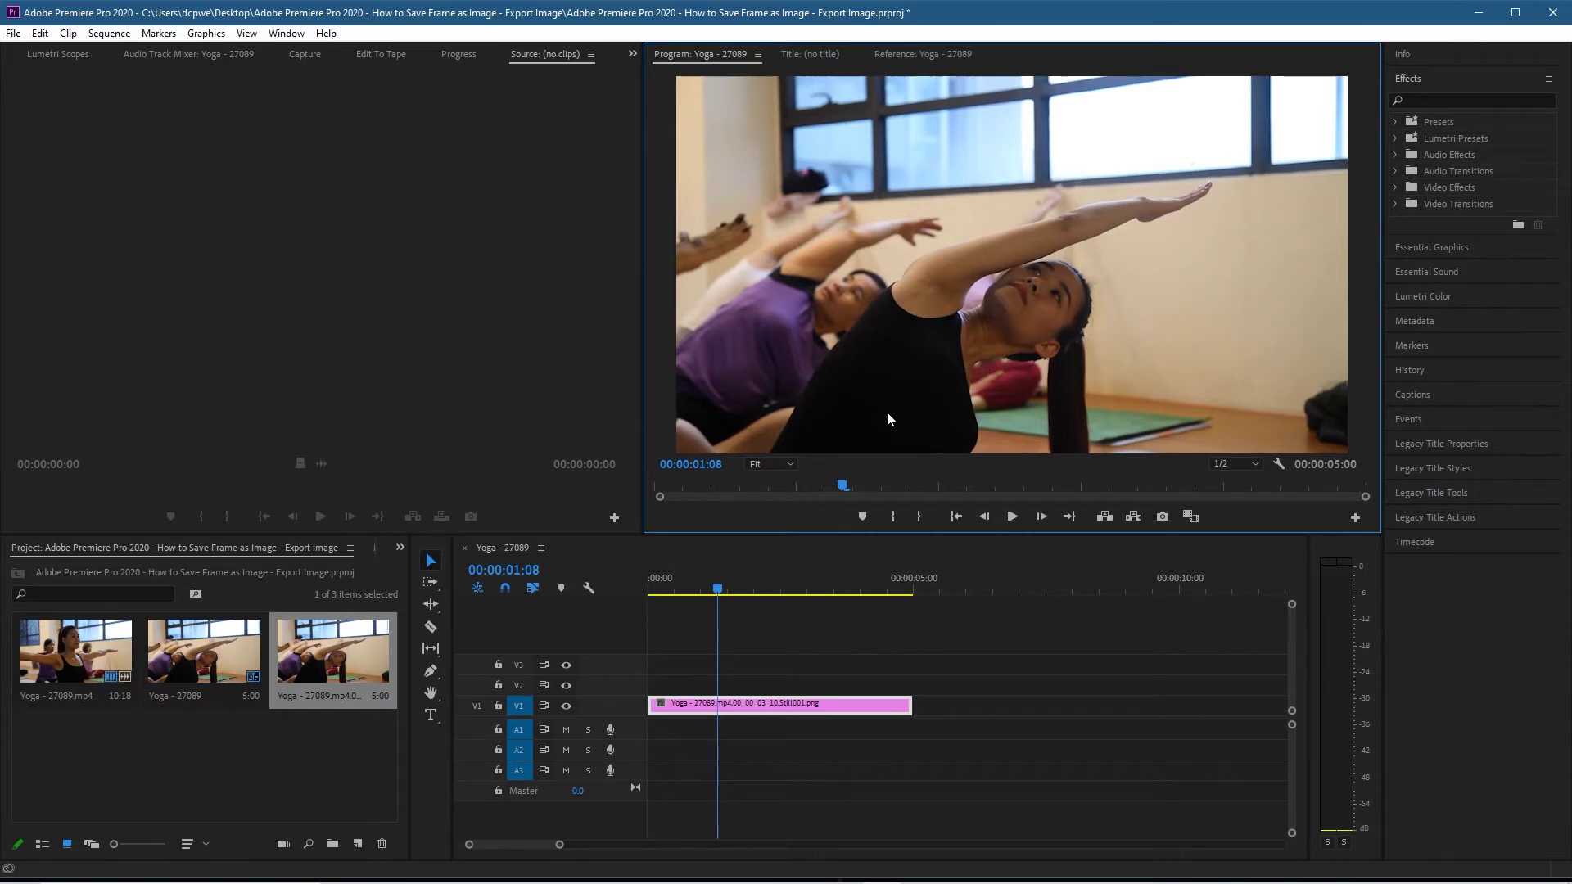
- Add the Yoga - 27089 video right after the still and preview the sequence
left_click(210, 650)
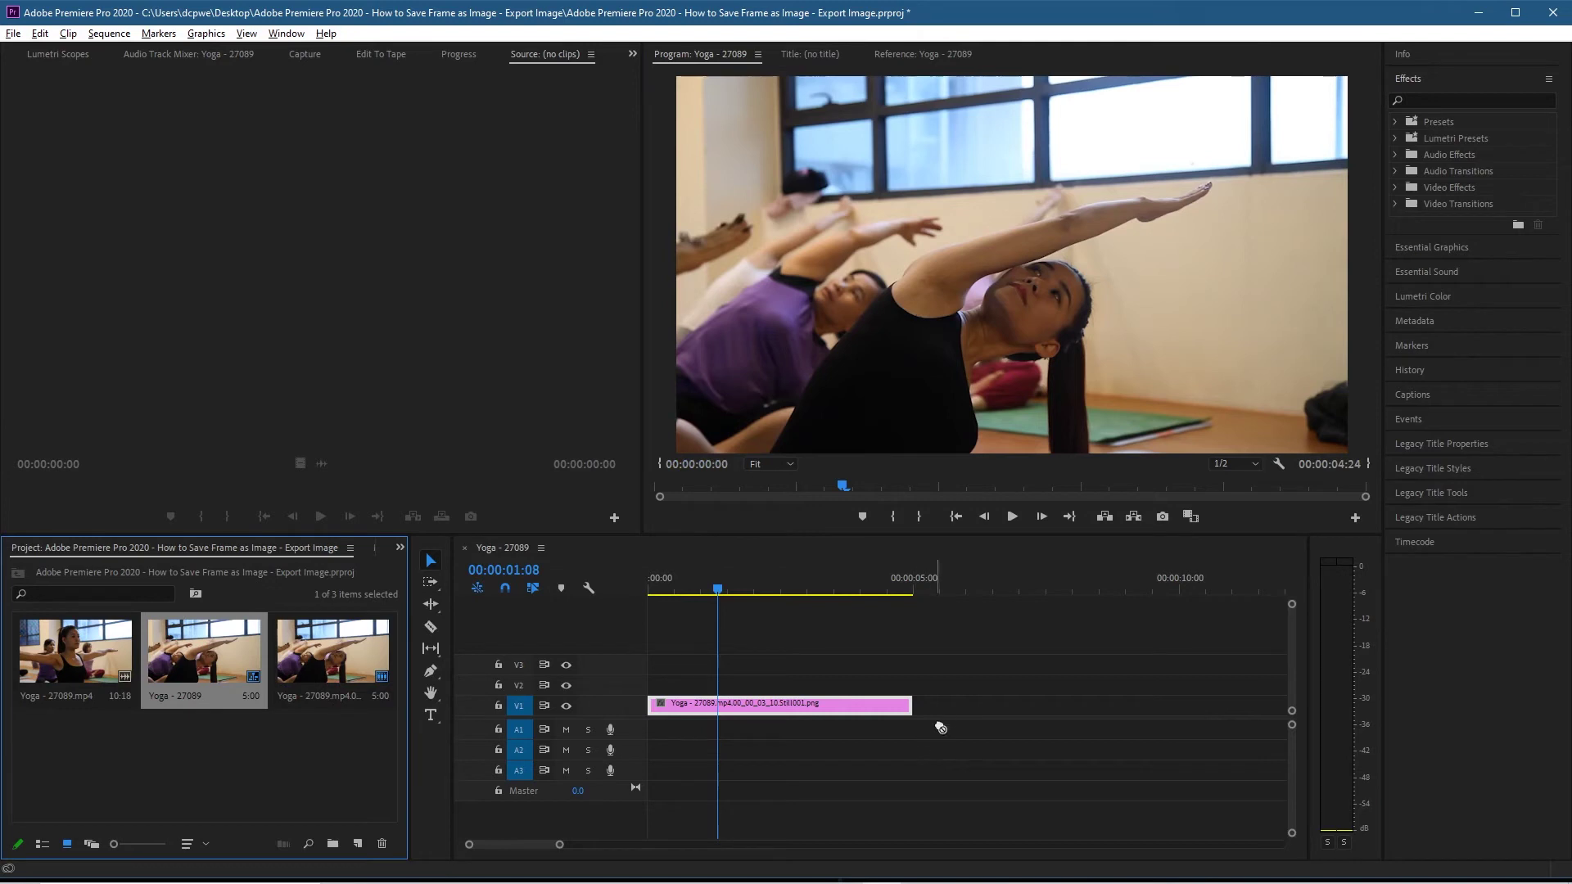
left_click_drag(246, 671, 252, 675)
left_click_drag(57, 651, 917, 704)
left_click_drag(828, 588, 794, 591)
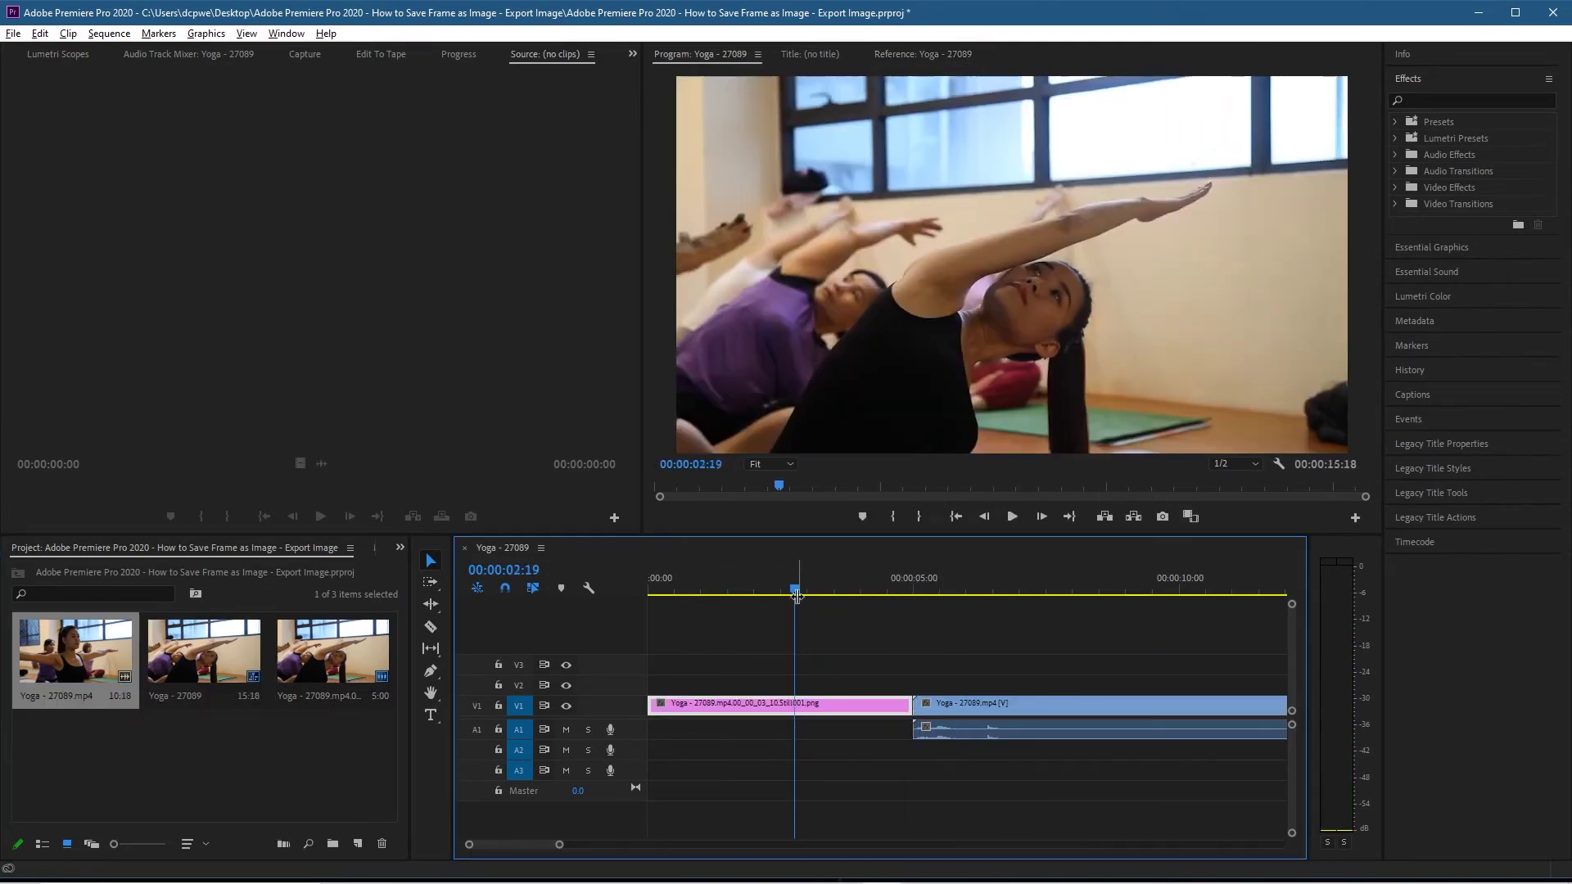
- View the exported PNG still from File Explorer, then switch to Photoshop
left_click(1479, 12)
left_click(1089, 327)
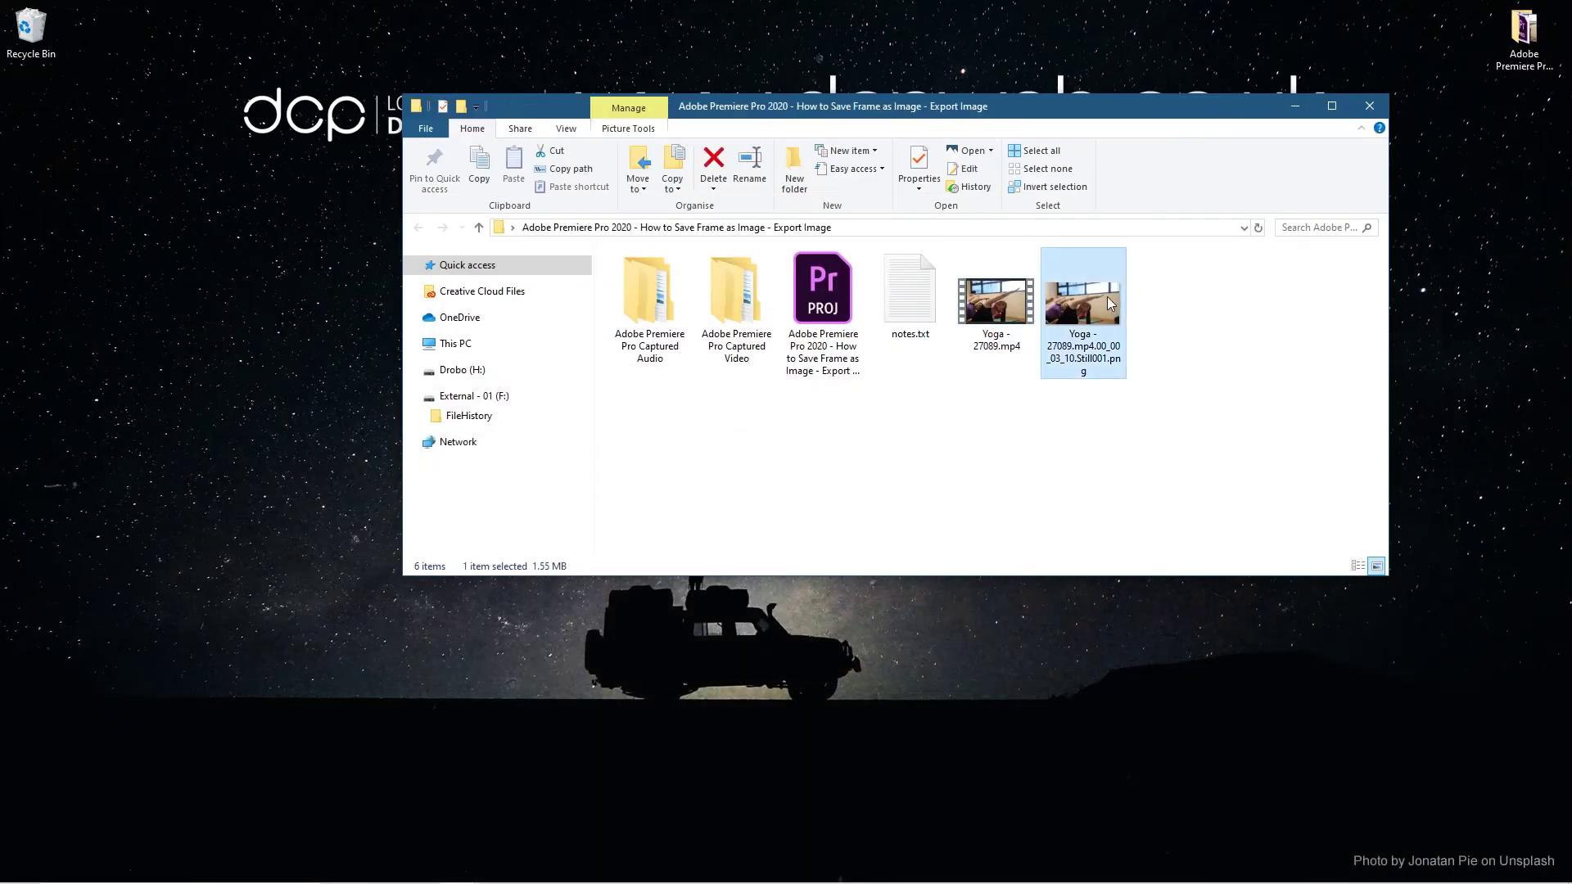
double_click(1083, 299)
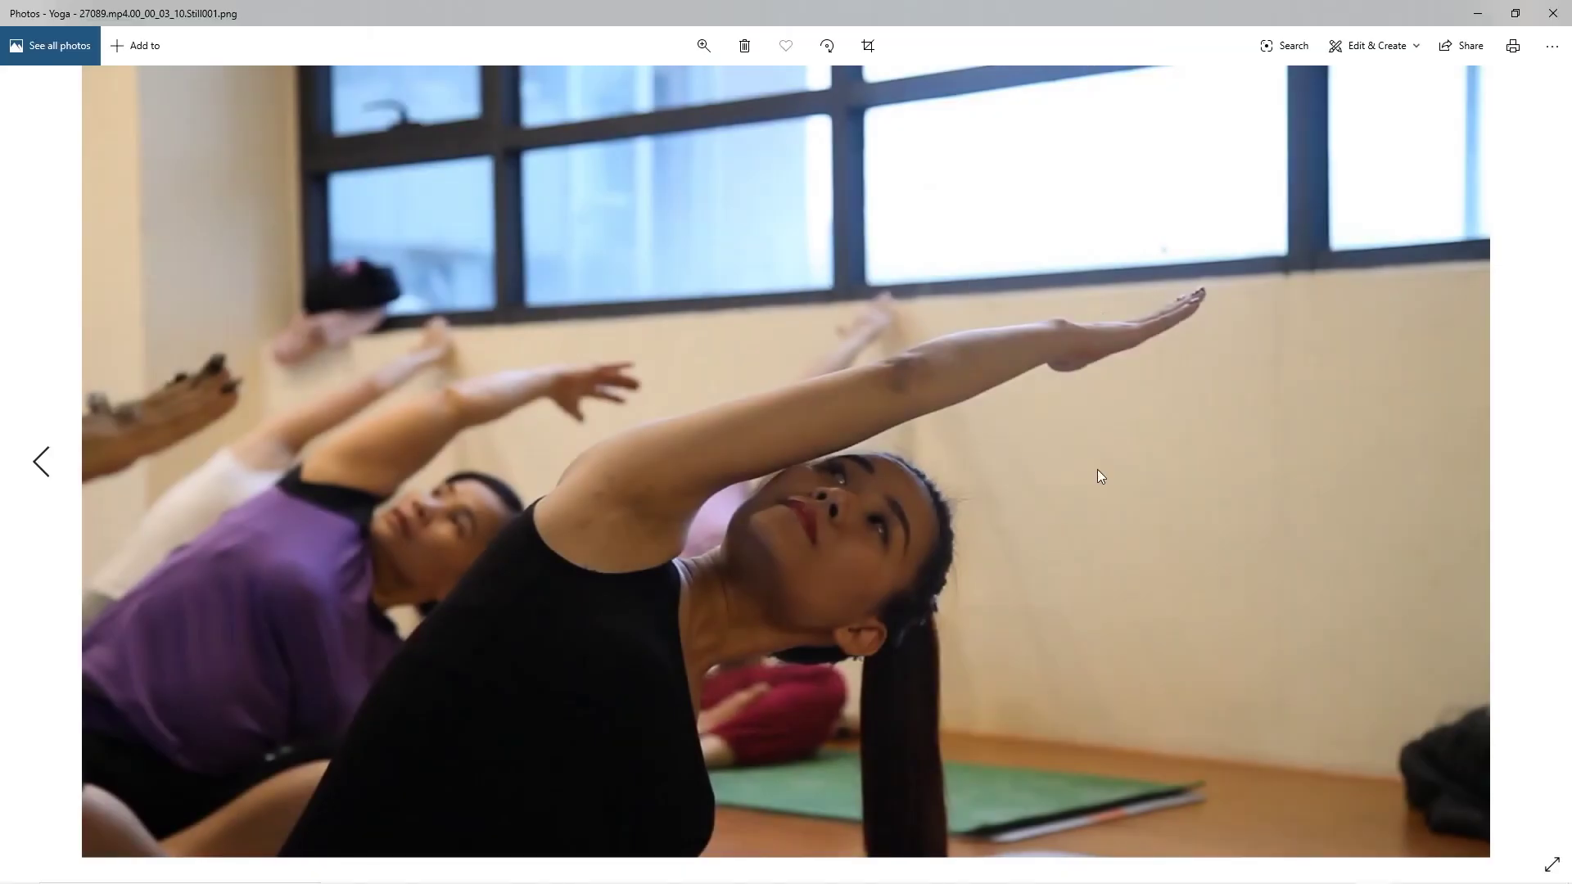
left_click(1552, 12)
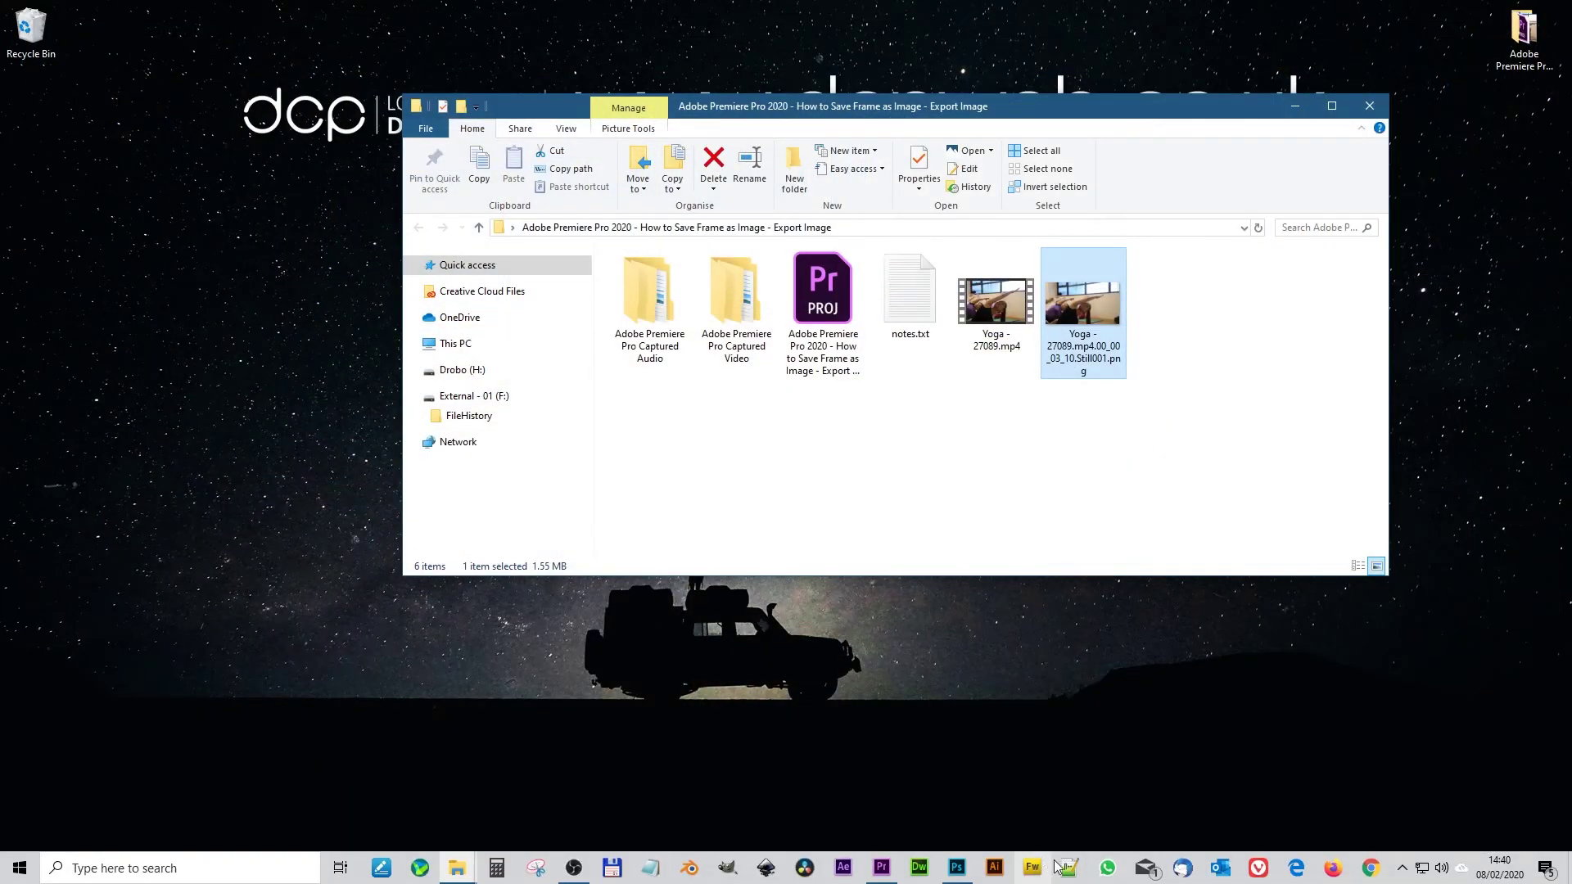
left_click(956, 868)
- Drop Yoga - 27089.mp4.00_00_03_10.Still001.png onto the Untitled-1 canvas, leaving the transform pending
key("alt+Tab")
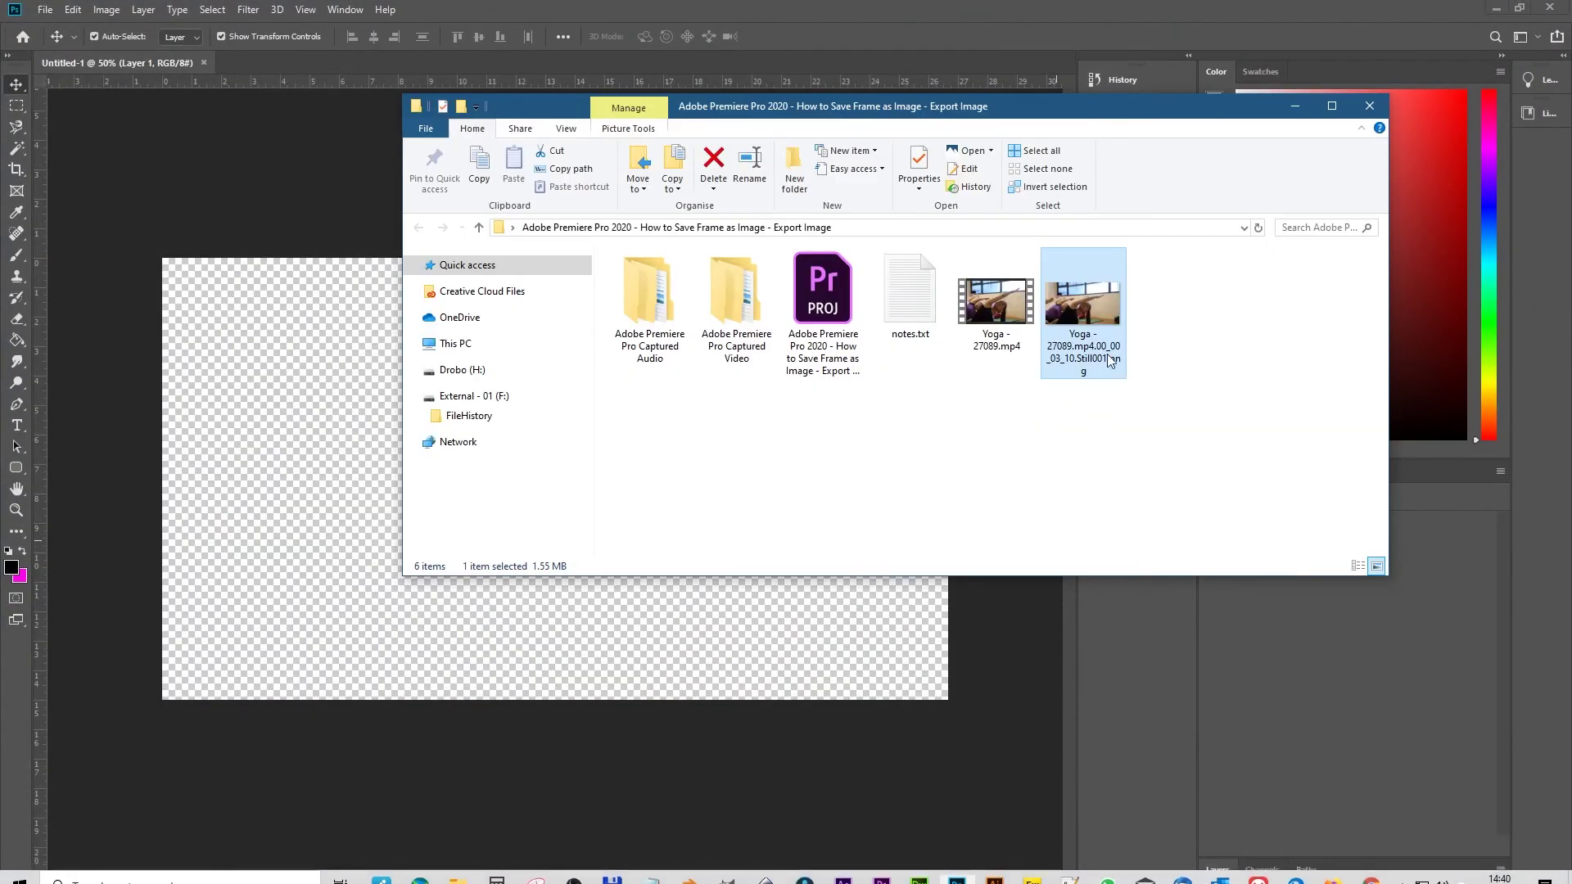
left_click_drag(1107, 360, 296, 582)
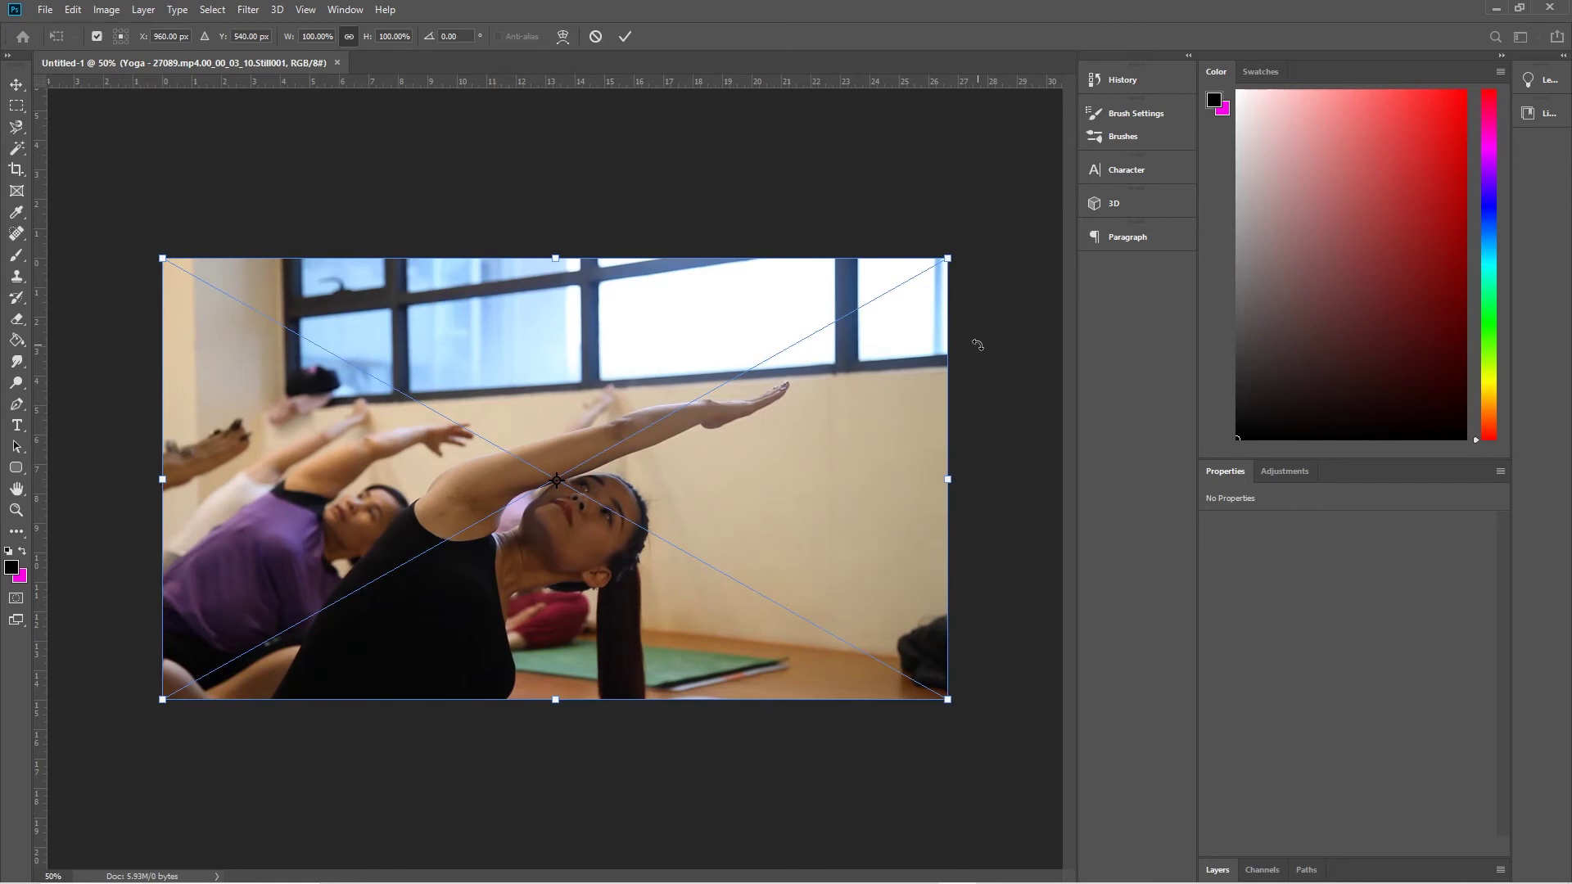
right_click(793, 531)
left_click(958, 508)
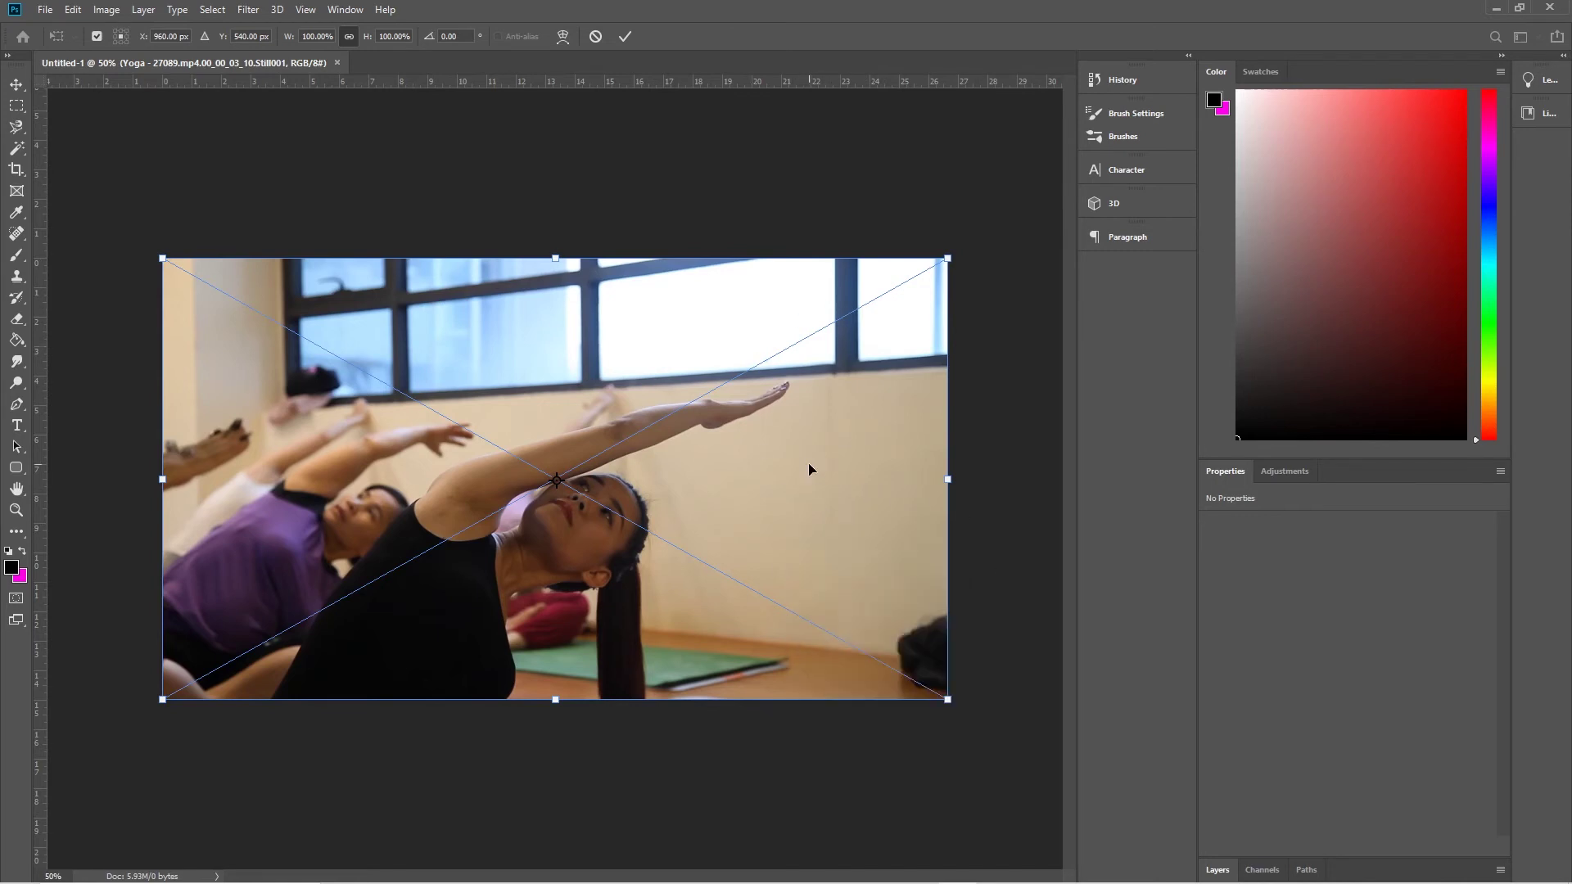